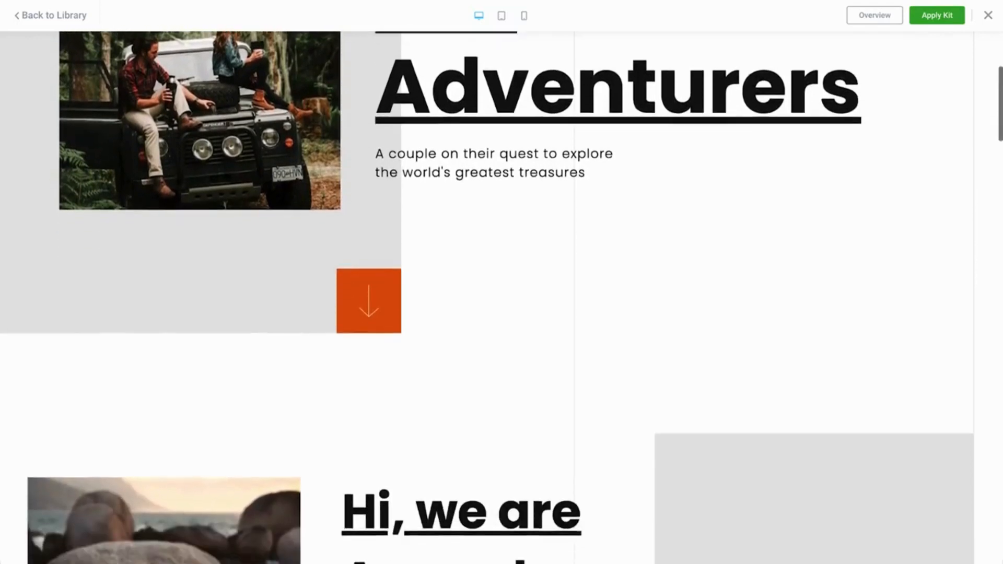
Look through the travel blog kit's demo home page and its "Exploring the wonders of Iceland" post
{"action": "scroll", "coordinate": [502, 290], "scroll_direction": "down", "scroll_amount": 7}
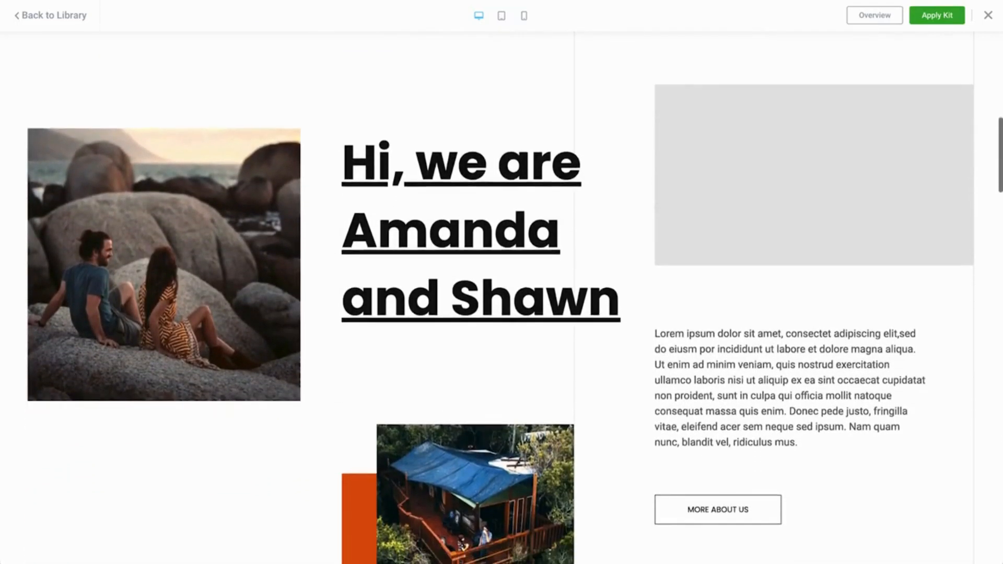
{"action": "scroll", "coordinate": [501, 290], "scroll_direction": "down", "scroll_amount": 7}
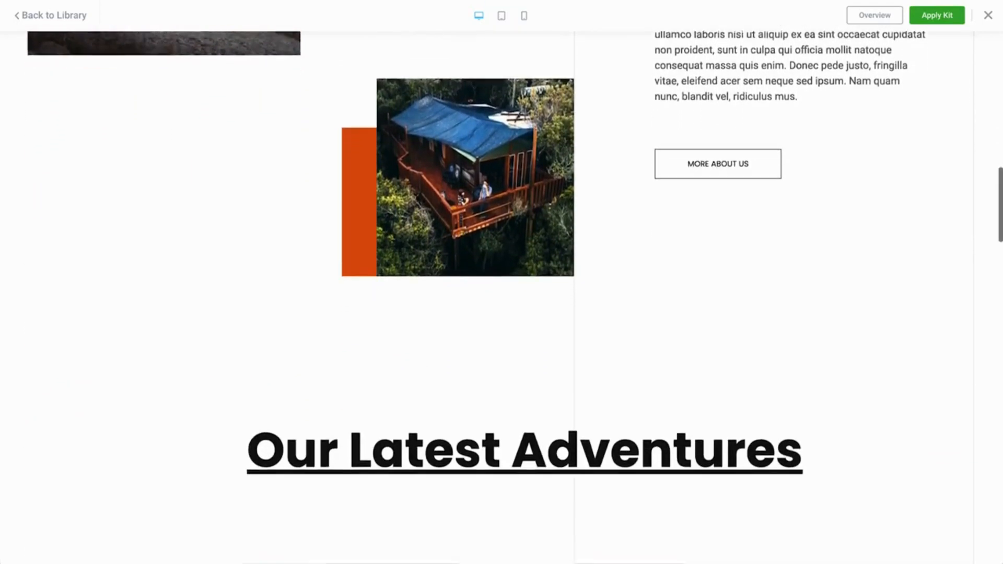
{"action": "scroll", "coordinate": [468, 503], "scroll_direction": "down", "scroll_amount": 5}
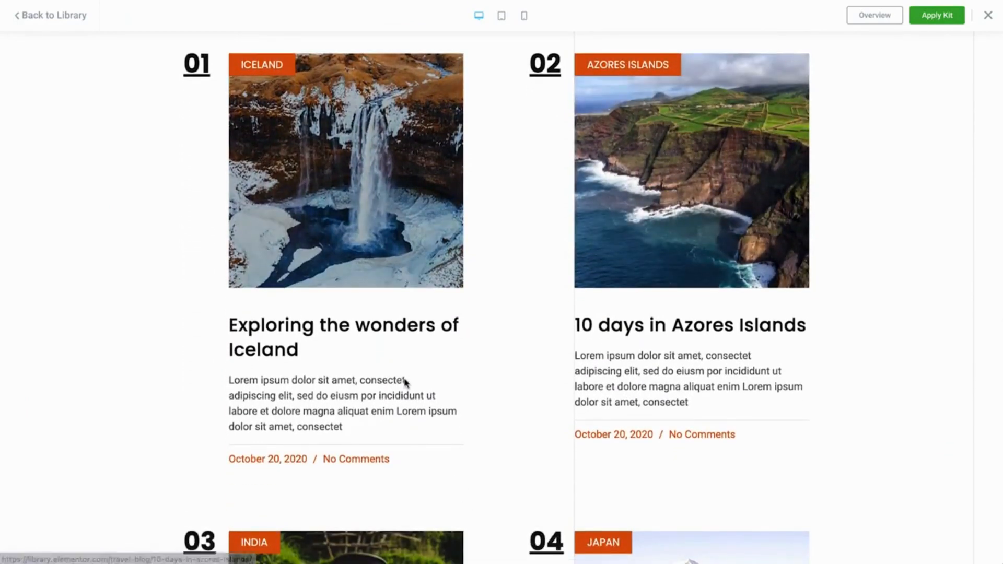
{"action": "left_click", "coordinate": [343, 264]}
{"action": "scroll", "coordinate": [343, 264], "scroll_direction": "down", "scroll_amount": 7}
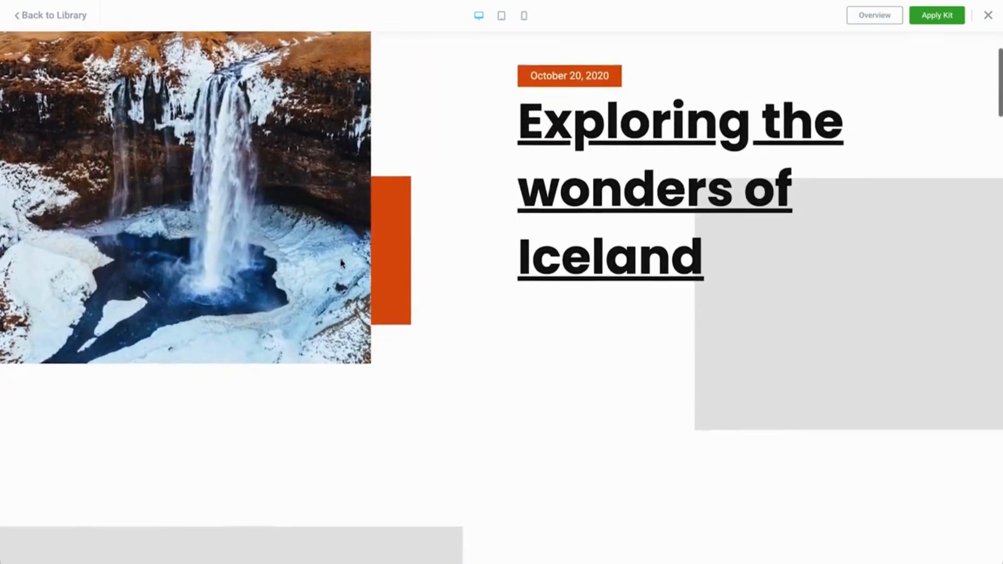
{"action": "scroll", "coordinate": [340, 263], "scroll_direction": "down", "scroll_amount": 7}
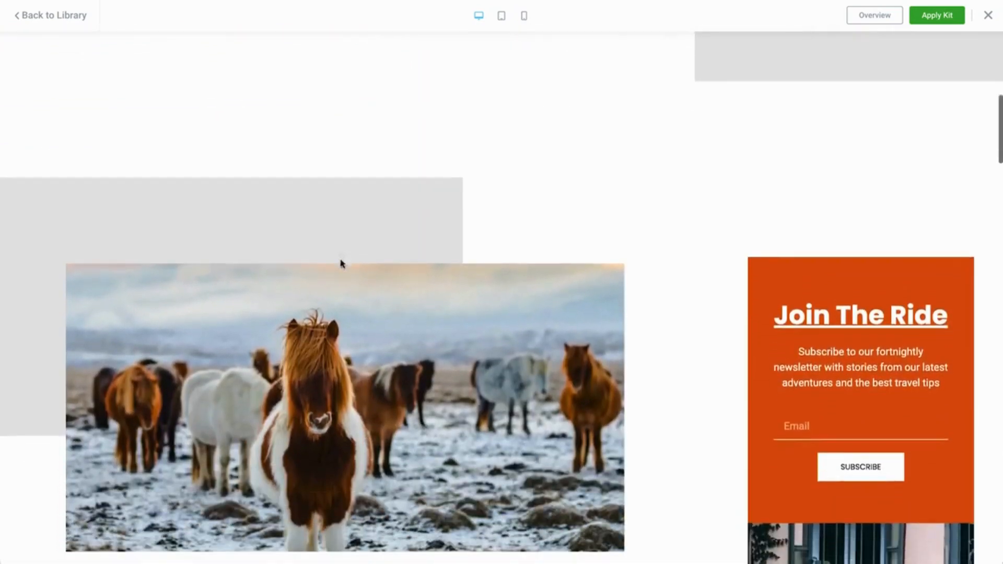
{"action": "scroll", "coordinate": [340, 262], "scroll_direction": "down", "scroll_amount": 7}
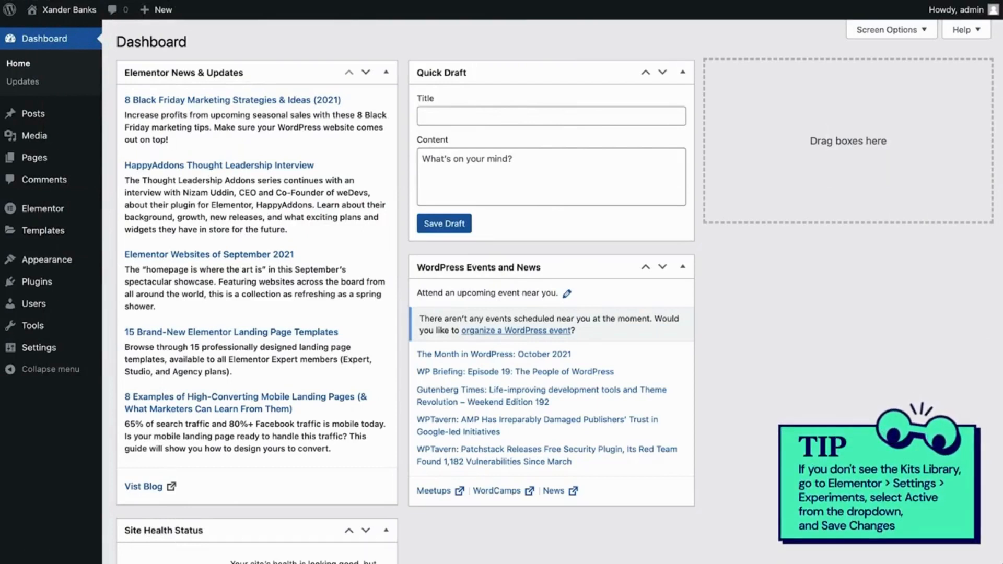
Open the template Kit Library from the WordPress dashboard
{"action": "mouse_move", "coordinate": [74, 233]}
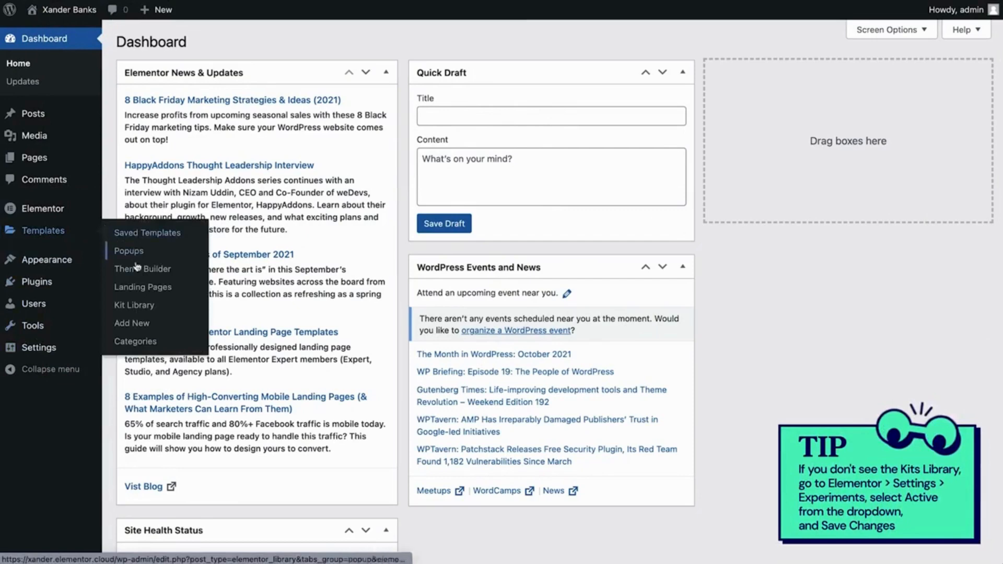
{"action": "left_click", "coordinate": [138, 305]}
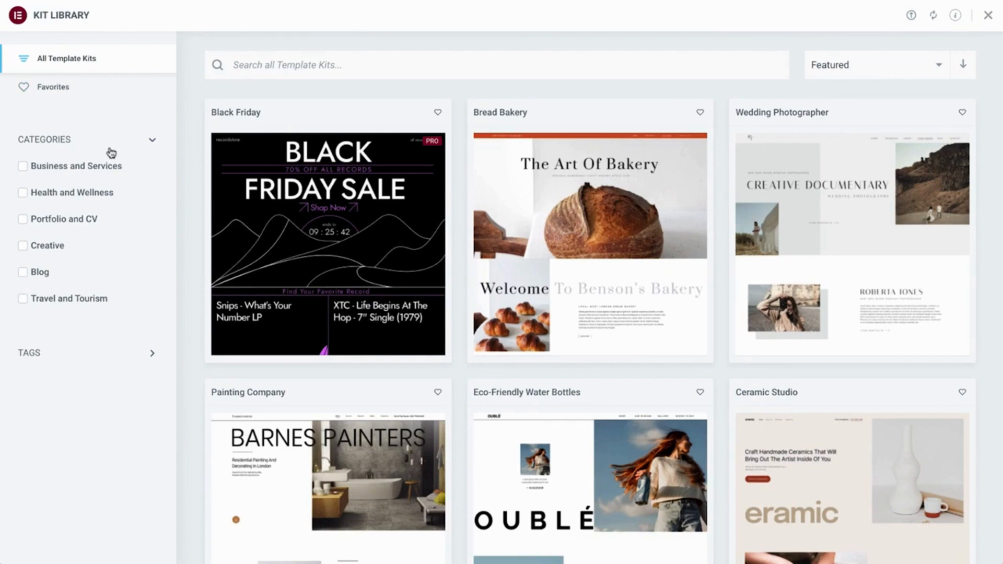
{"action": "left_click", "coordinate": [47, 172]}
{"action": "left_click", "coordinate": [47, 173]}
{"action": "left_click", "coordinate": [32, 194]}
{"action": "left_click", "coordinate": [33, 194]}
Search the template kit tags for "blog" and filter the kits by the Blog tag
{"action": "left_click", "coordinate": [32, 359]}
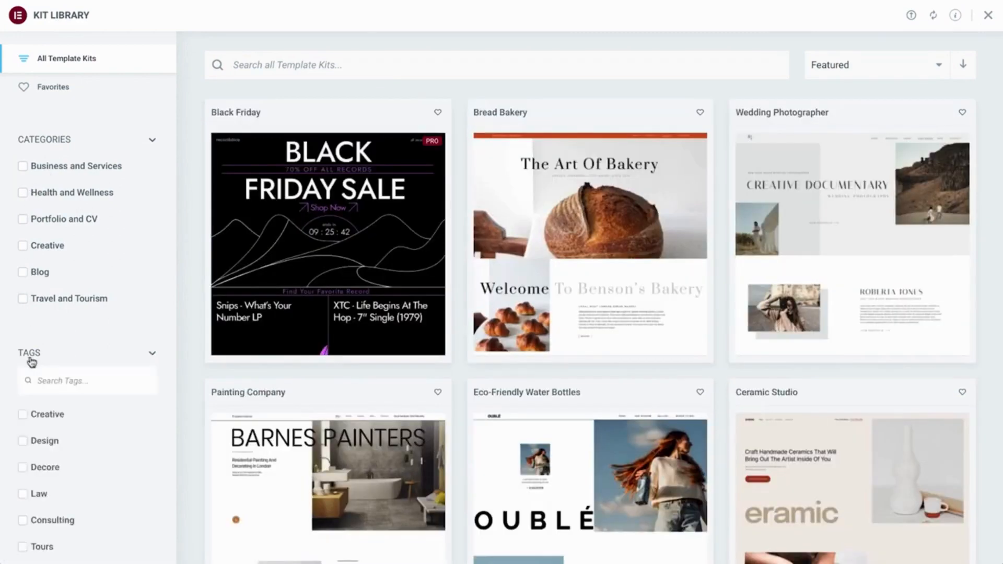
{"action": "type", "text": "blog"}
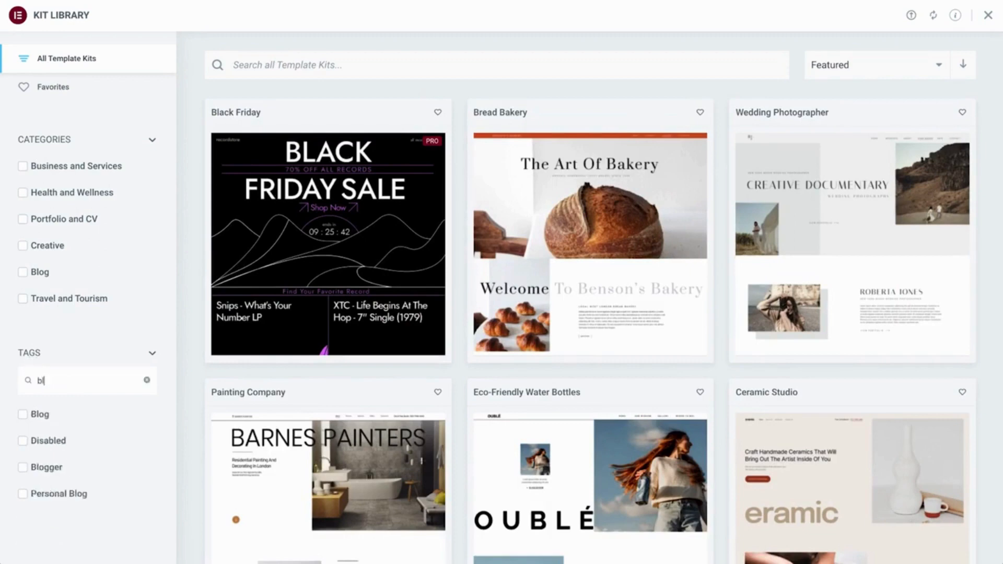
{"action": "left_click", "coordinate": [33, 416]}
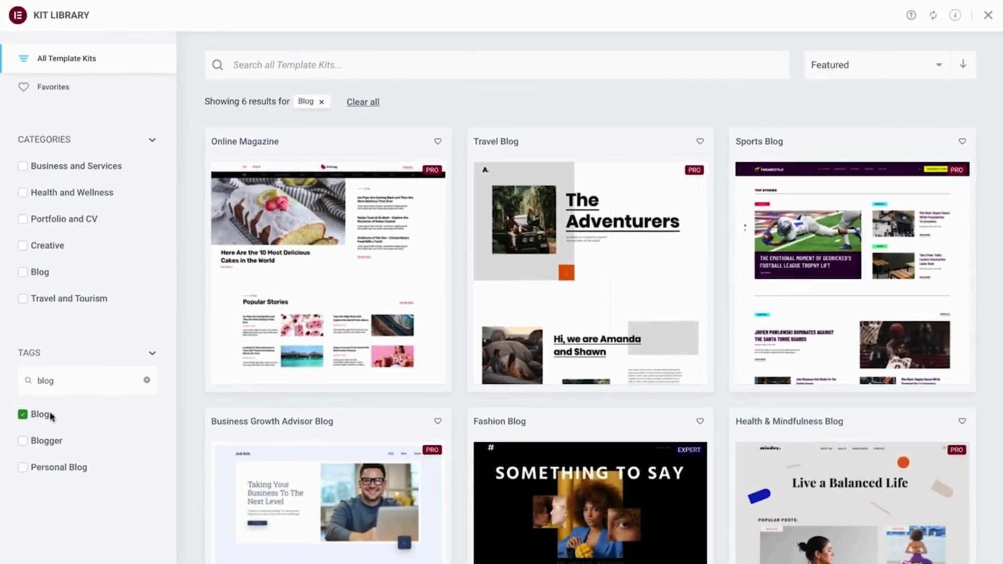
Open the Travel Blog kit's demo and look through its home page down to the latest adventures posts
{"action": "left_click", "coordinate": [593, 349]}
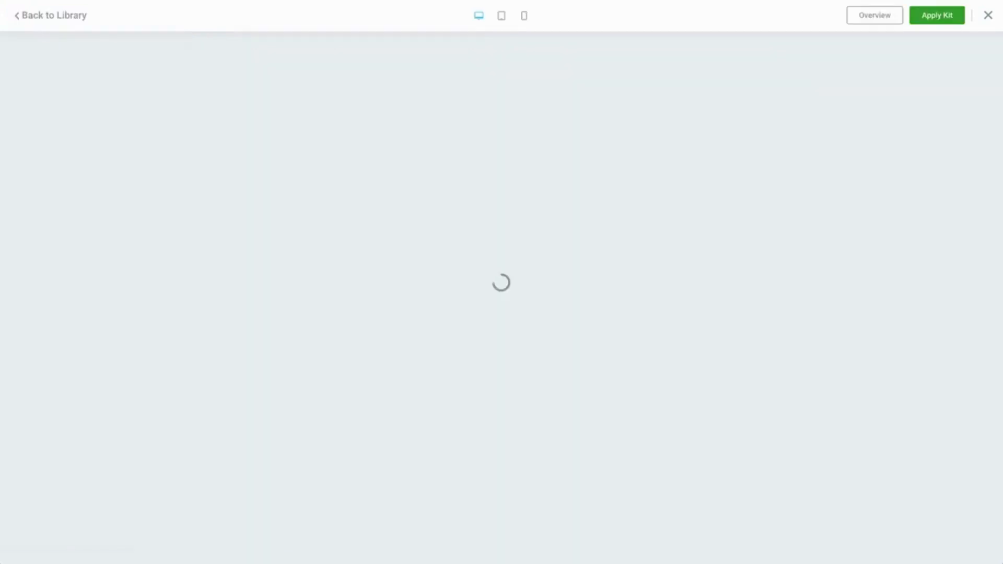
{"action": "scroll", "coordinate": [593, 350], "scroll_direction": "down", "scroll_amount": 3}
{"action": "scroll", "coordinate": [593, 349], "scroll_direction": "down", "scroll_amount": 8}
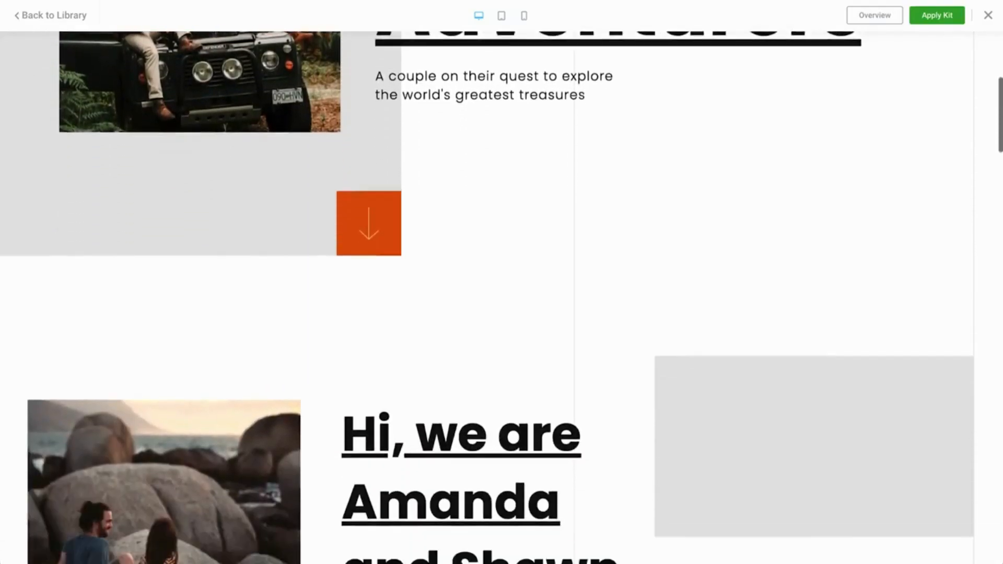
{"action": "scroll", "coordinate": [501, 297], "scroll_direction": "down", "scroll_amount": 8}
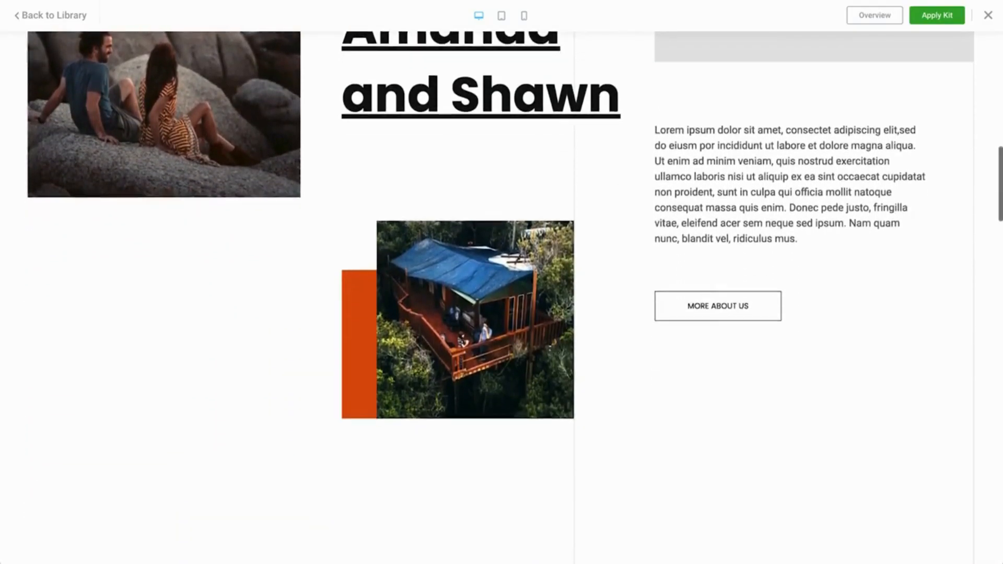
{"action": "scroll", "coordinate": [693, 261], "scroll_direction": "down", "scroll_amount": 5}
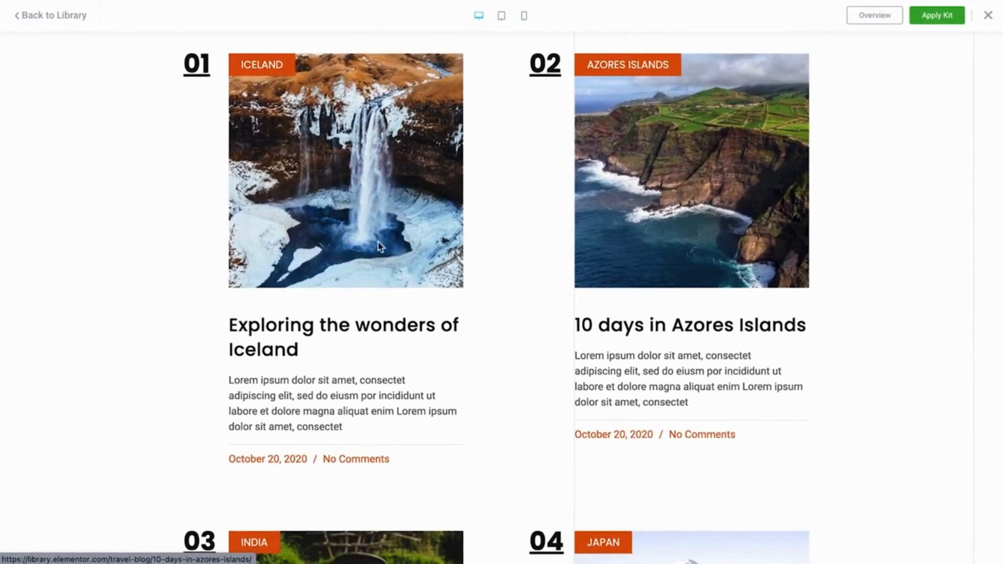
Examine the kit's overview of included pages, site parts and popups
{"action": "left_click", "coordinate": [887, 21]}
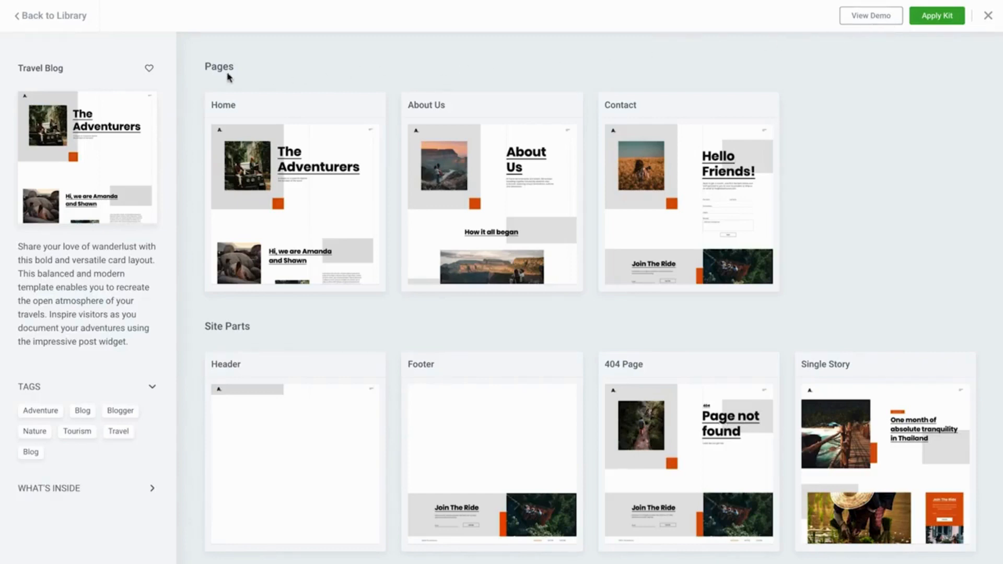
{"action": "scroll", "coordinate": [212, 80], "scroll_direction": "down", "scroll_amount": 5}
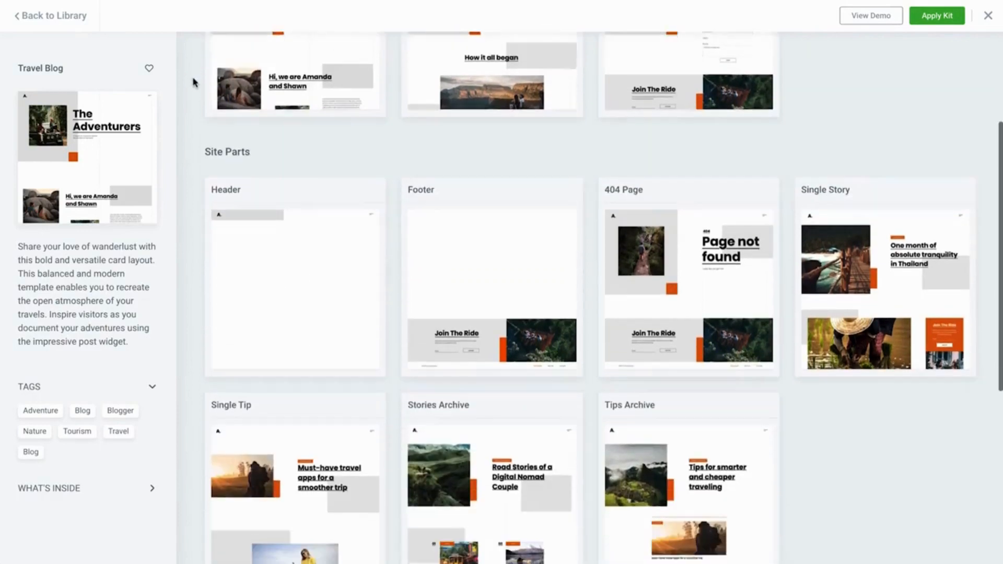
{"action": "scroll", "coordinate": [199, 79], "scroll_direction": "down", "scroll_amount": 5}
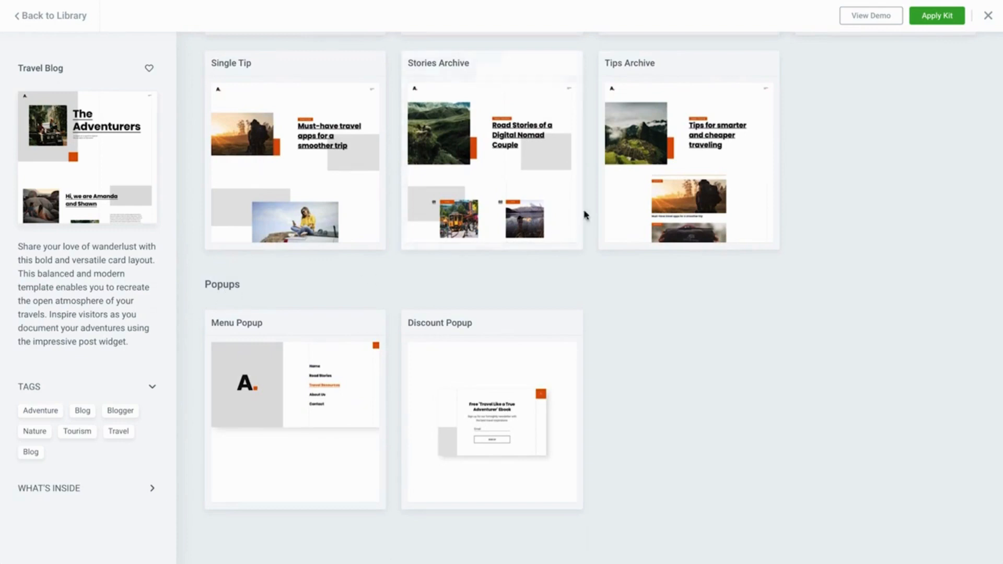
Apply the Travel Blog kit, connecting the site to the Template Library and activating its license
{"action": "left_click", "coordinate": [929, 25]}
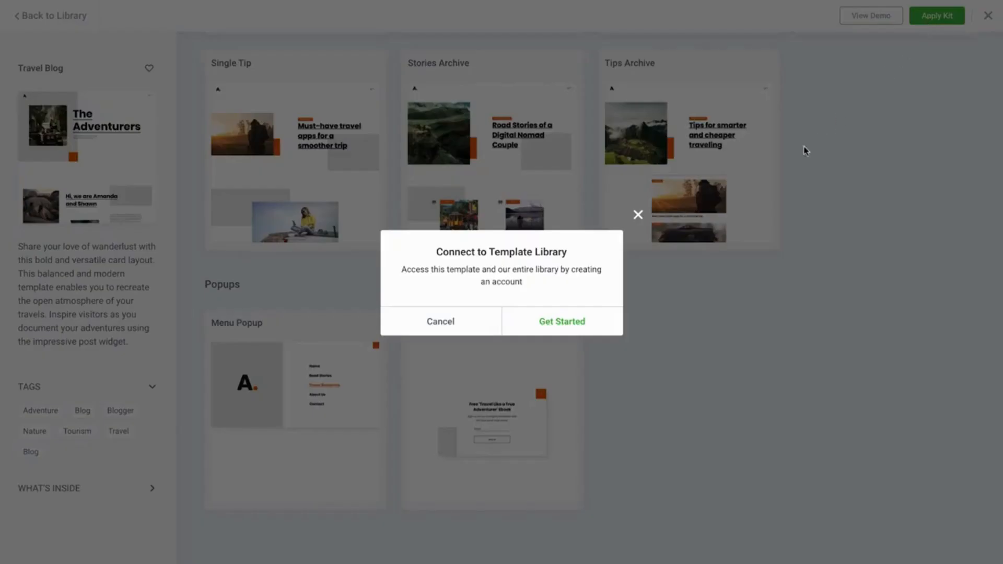
{"action": "left_click", "coordinate": [554, 334]}
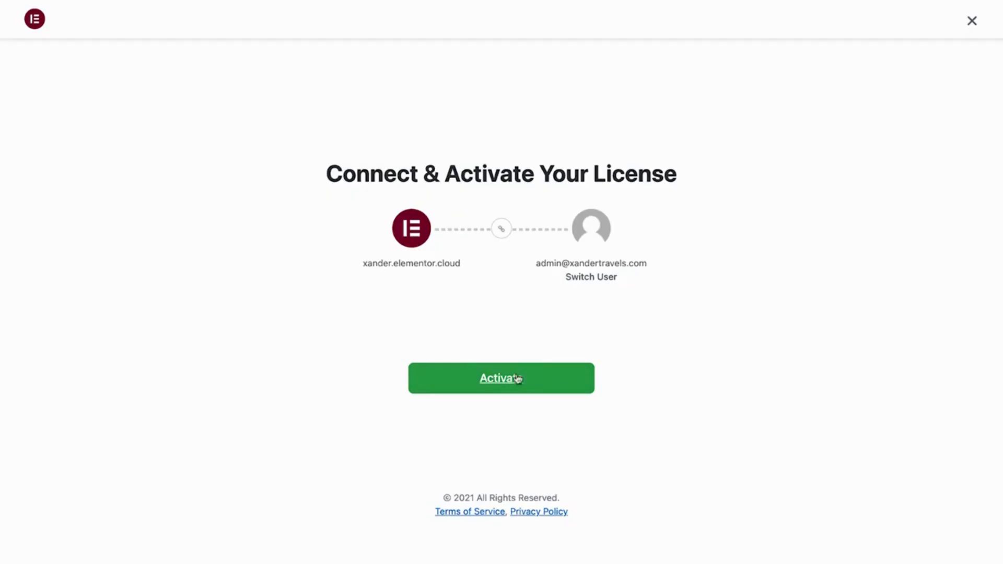
{"action": "left_click", "coordinate": [499, 387]}
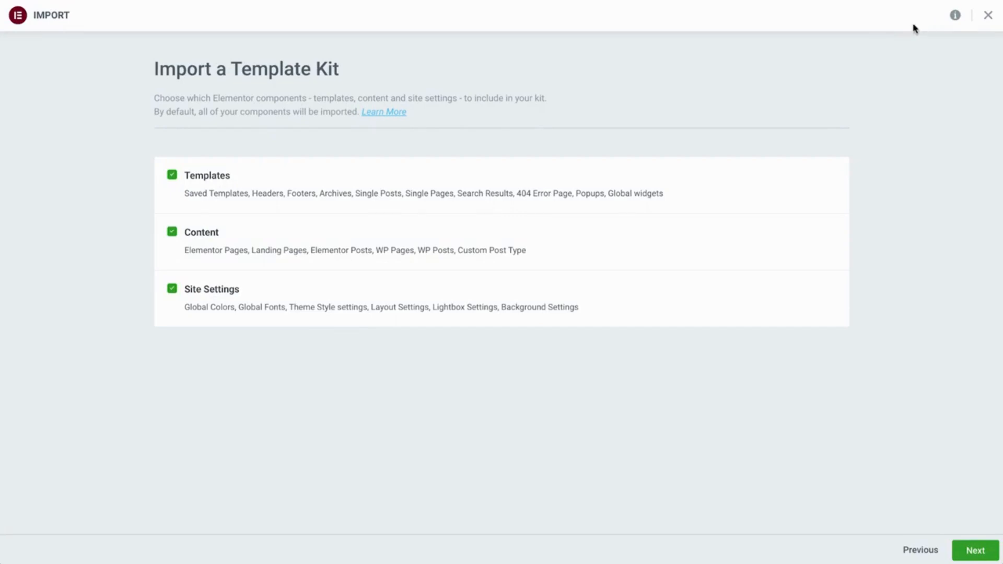
Import the kit with its templates, content and site settings, and return to the dashboard
{"action": "left_click", "coordinate": [174, 235]}
{"action": "left_click", "coordinate": [975, 550]}
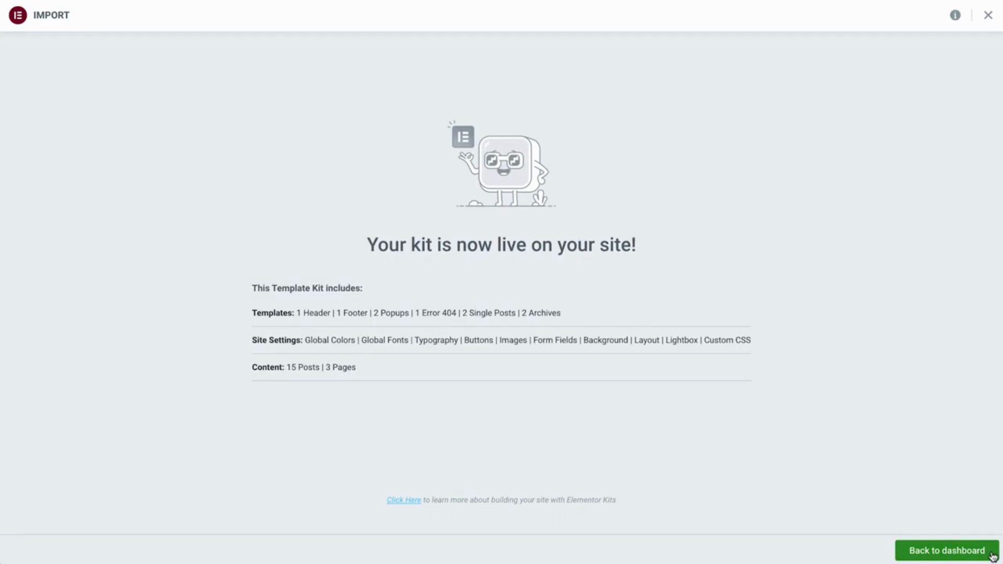
{"action": "left_click", "coordinate": [960, 556]}
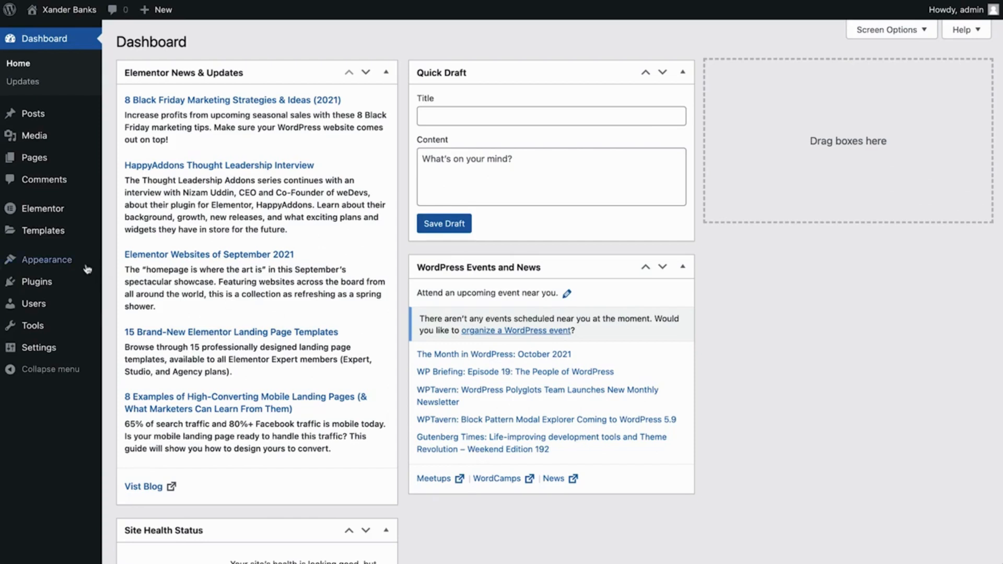
Create a new WordPress navigation menu named "Main Menu"
{"action": "mouse_move", "coordinate": [77, 265]}
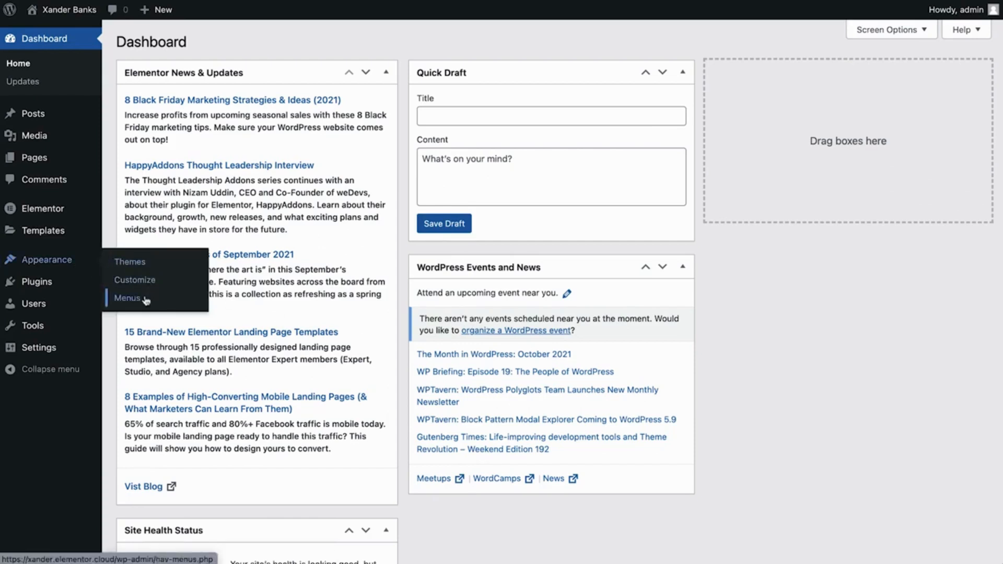
{"action": "left_click", "coordinate": [146, 300]}
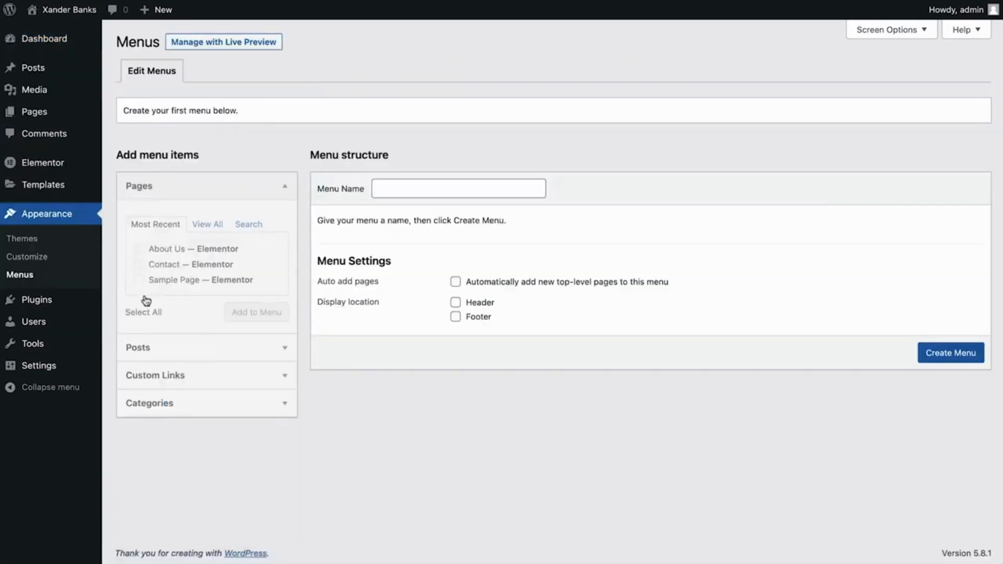
{"action": "left_click", "coordinate": [441, 188]}
{"action": "type", "text": "Main Menu"}
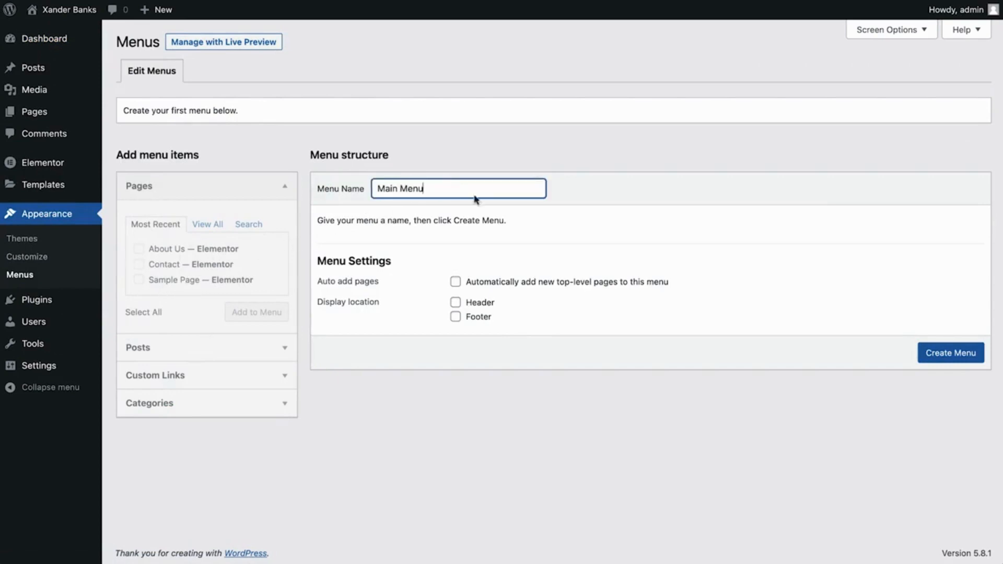
{"action": "left_click", "coordinate": [951, 354]}
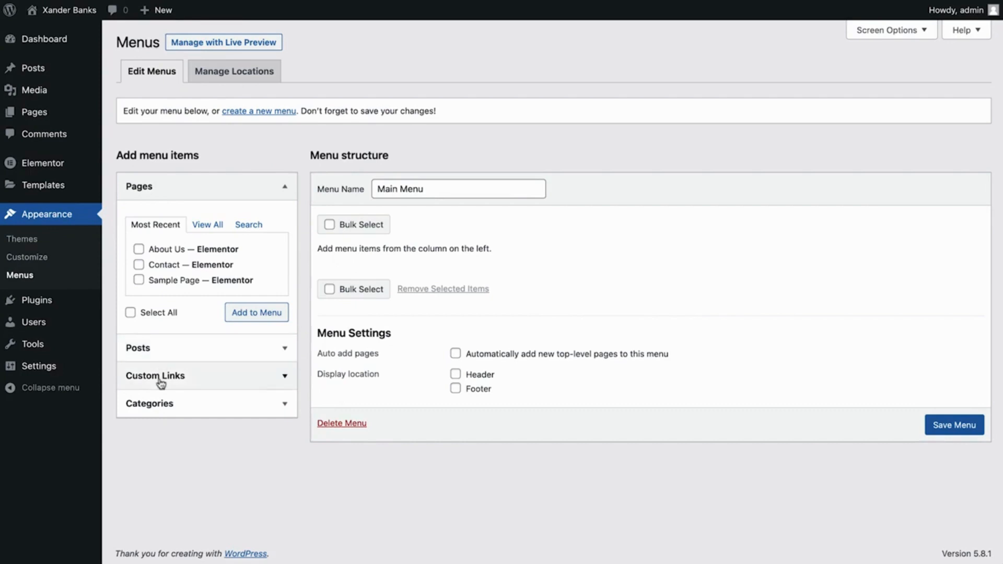
Add the Home, About Us and Contact pages to the menu
{"action": "left_click", "coordinate": [203, 230]}
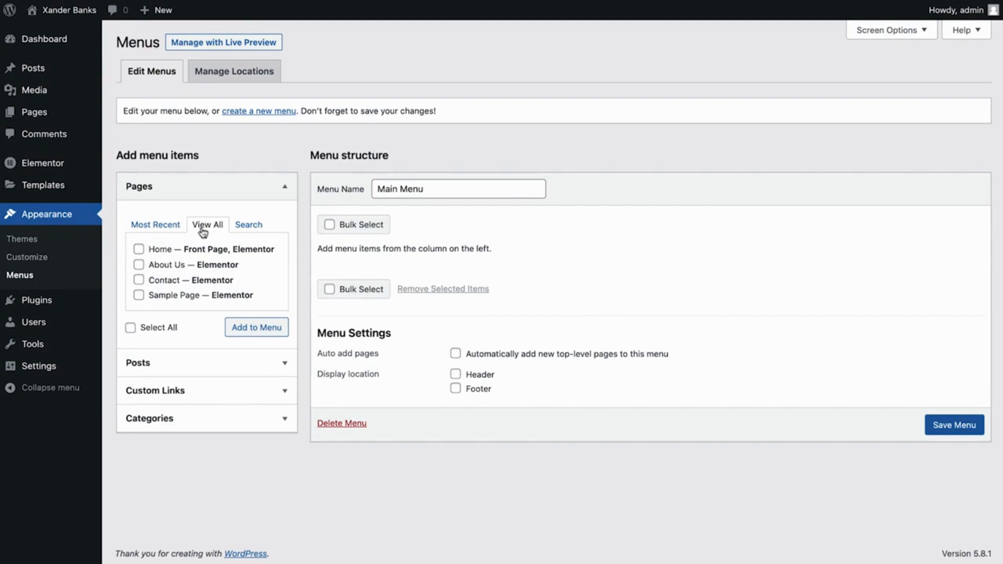
{"action": "left_click", "coordinate": [138, 249]}
{"action": "left_click", "coordinate": [138, 265]}
{"action": "left_click", "coordinate": [140, 282]}
{"action": "left_click", "coordinate": [253, 332]}
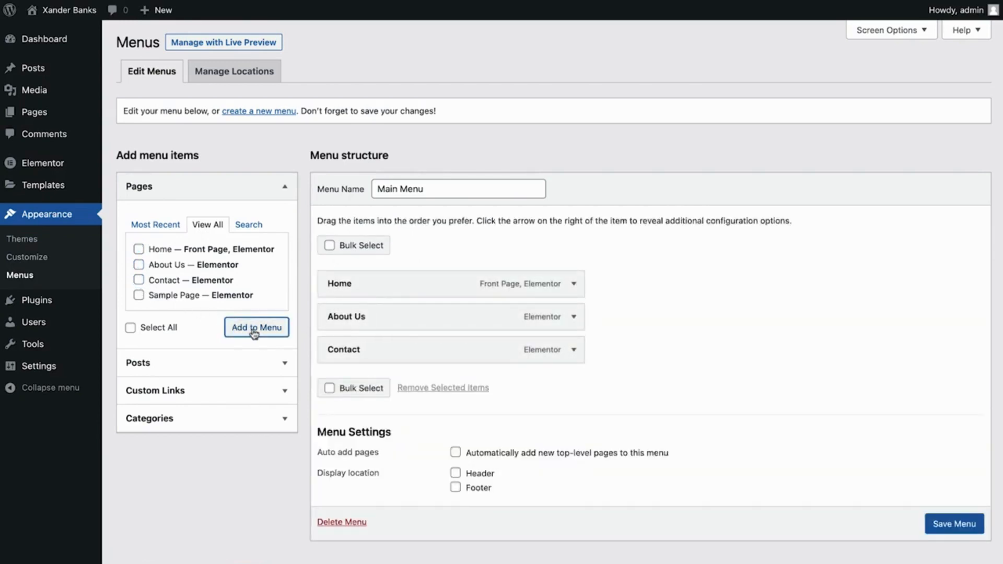
Add the Uncategorized category to the menu and place it directly after Home
{"action": "left_click", "coordinate": [178, 418]}
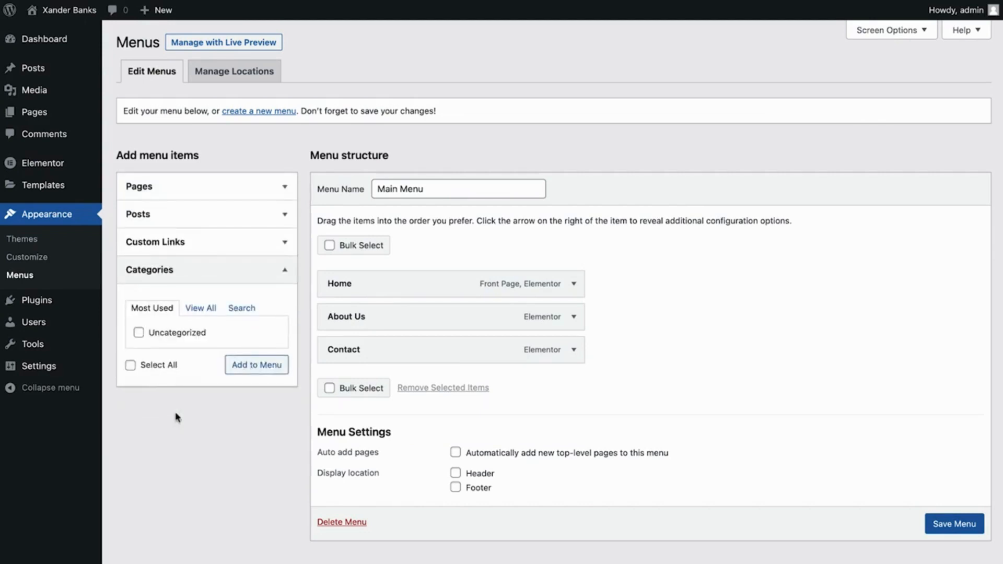
{"action": "left_click", "coordinate": [150, 335]}
{"action": "left_click", "coordinate": [242, 366]}
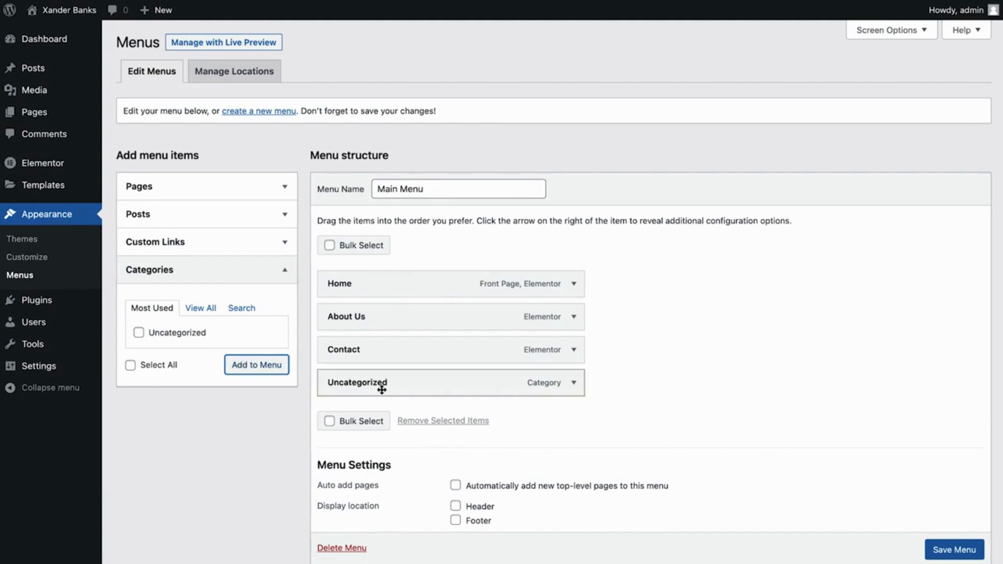
{"action": "left_click_drag", "start_coordinate": [382, 390], "coordinate": [378, 321]}
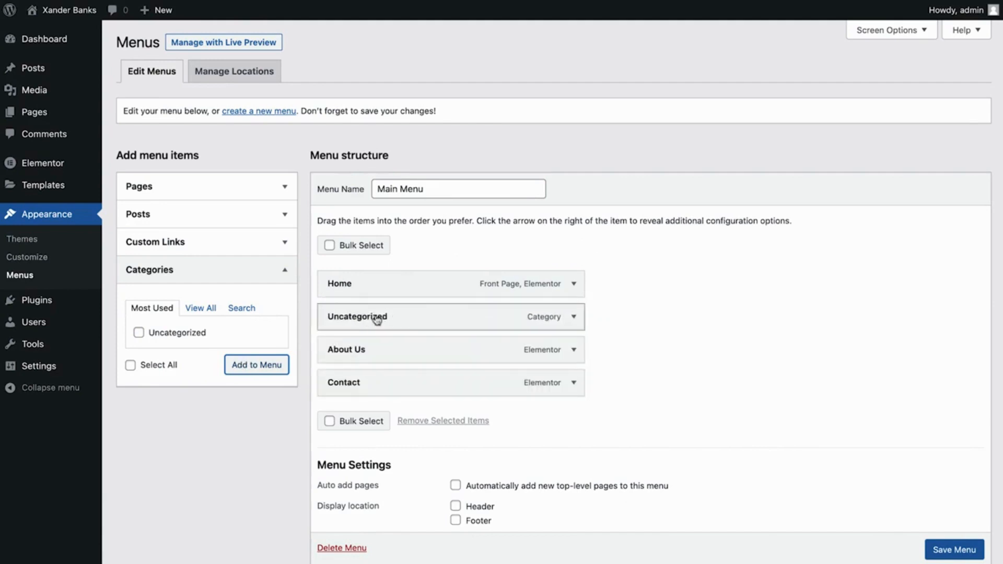
Change the Home item's navigation label to "Start Here" followed by a pointing-hand emoji
{"action": "left_click", "coordinate": [573, 283]}
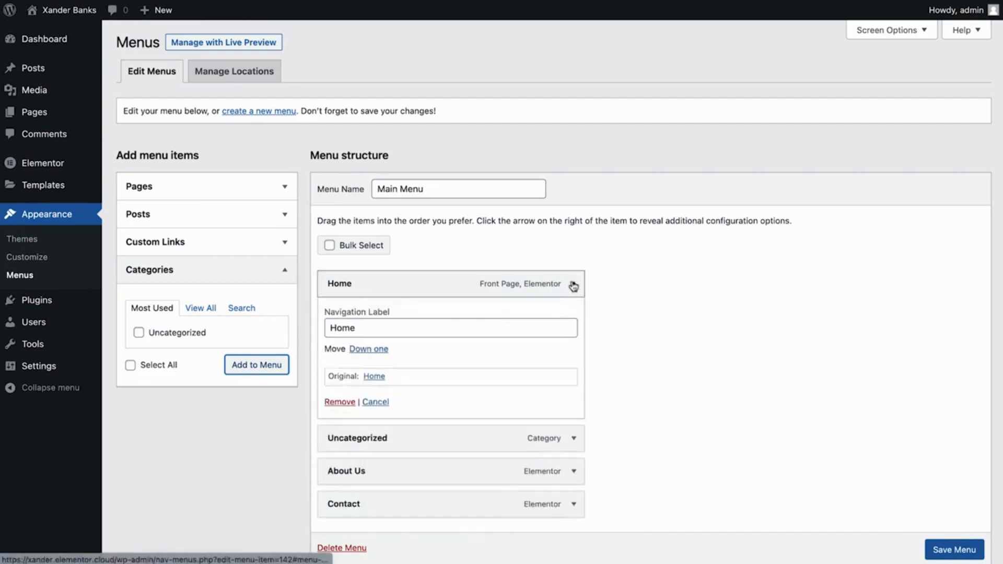
{"action": "double_click", "coordinate": [439, 320]}
{"action": "type", "text": "Start Here 👉"}
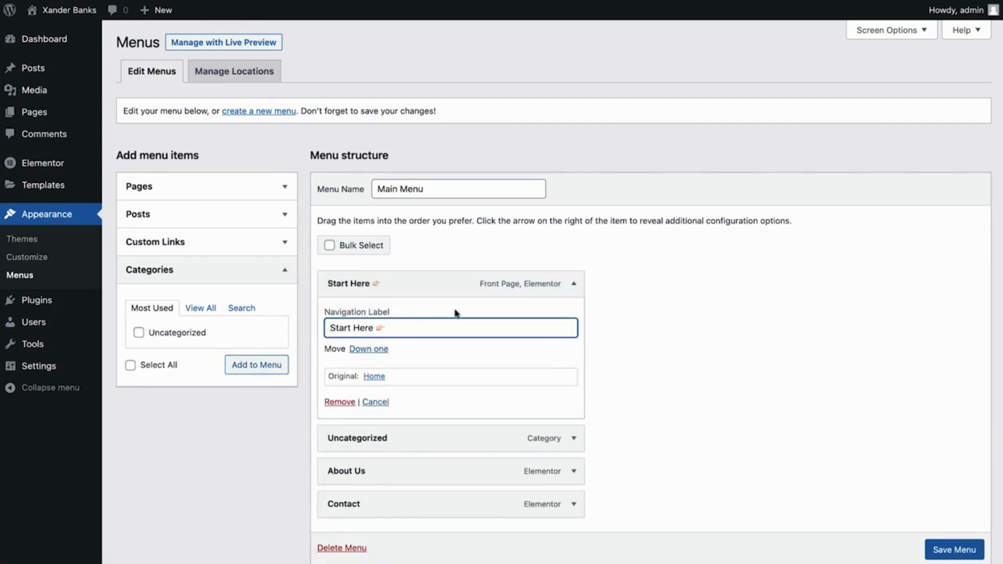
{"action": "left_click", "coordinate": [573, 284]}
Change the Uncategorized item's navigation label to "My Adventures" followed by a green book emoji
{"action": "left_click", "coordinate": [570, 316]}
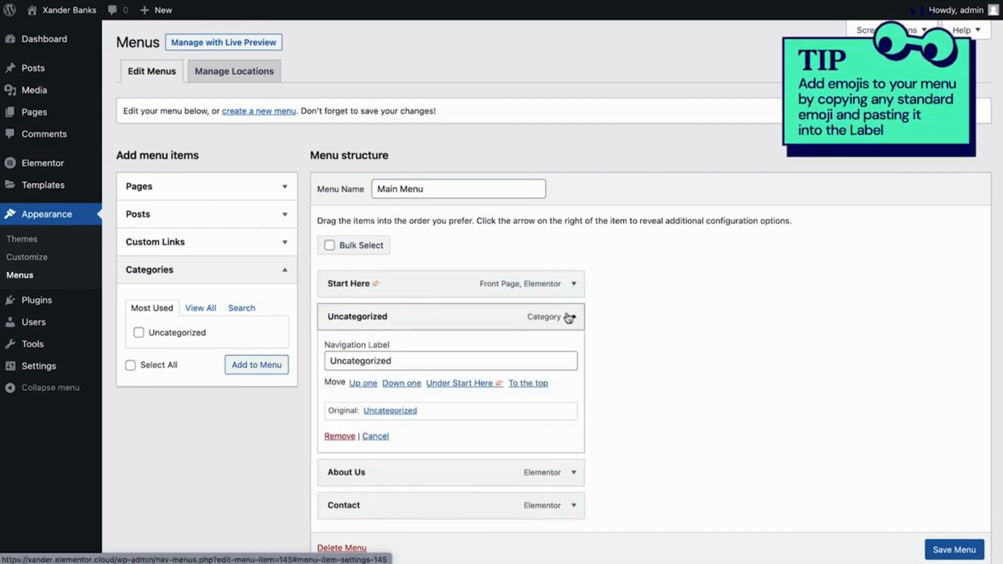
{"action": "key", "text": "Tab"}
{"action": "type", "text": "My Adventures 📗"}
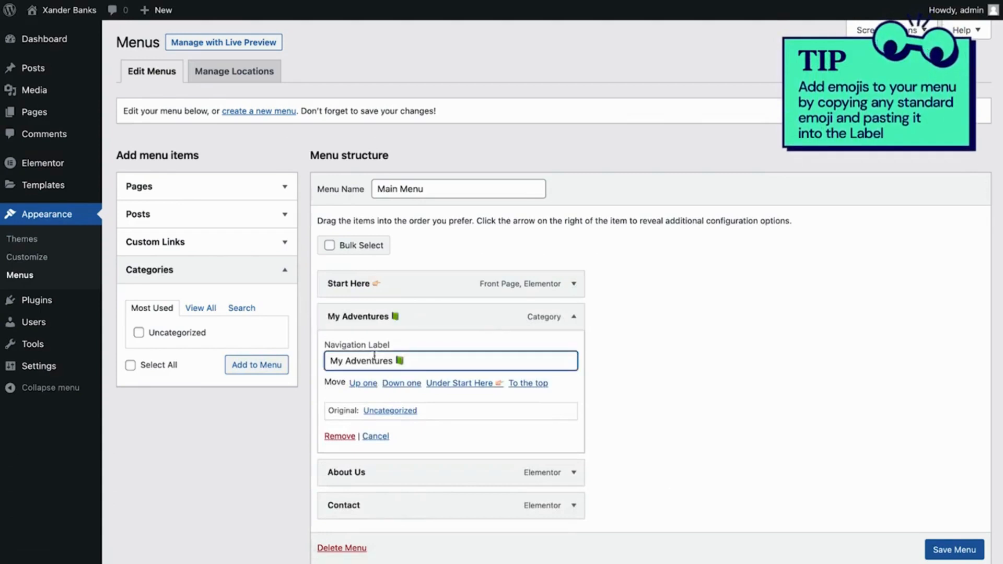
{"action": "left_click", "coordinate": [573, 317]}
Change the About Us item's navigation label to "Who Am I" followed by a raised-hand person emoji
{"action": "left_click", "coordinate": [573, 349]}
{"action": "left_click_drag", "start_coordinate": [369, 393], "coordinate": [329, 394]}
{"action": "type", "text": "Who Am I 🙋"}
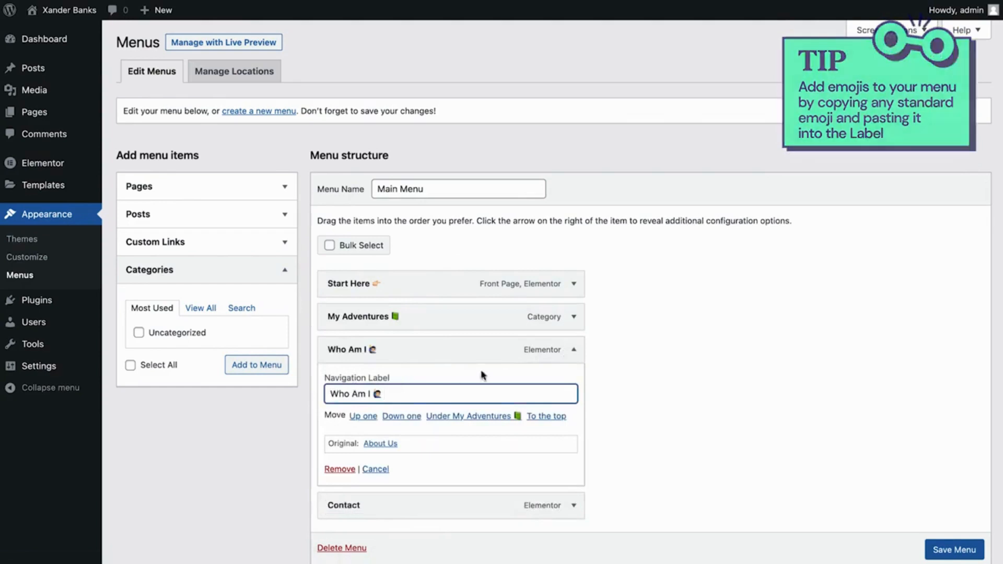
{"action": "left_click", "coordinate": [573, 349]}
Change the Contact item's navigation label to "Let's Chat" followed by a speech-bubble emoji and save the menu
{"action": "left_click", "coordinate": [574, 382]}
{"action": "left_click", "coordinate": [364, 427]}
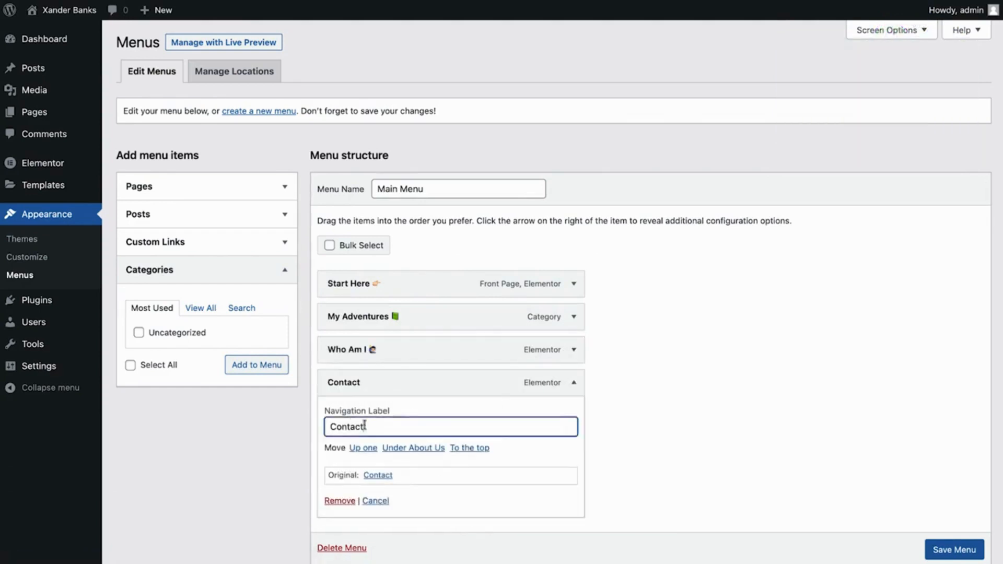
{"action": "double_click", "coordinate": [365, 426]}
{"action": "type", "text": "Let's Chat 💬"}
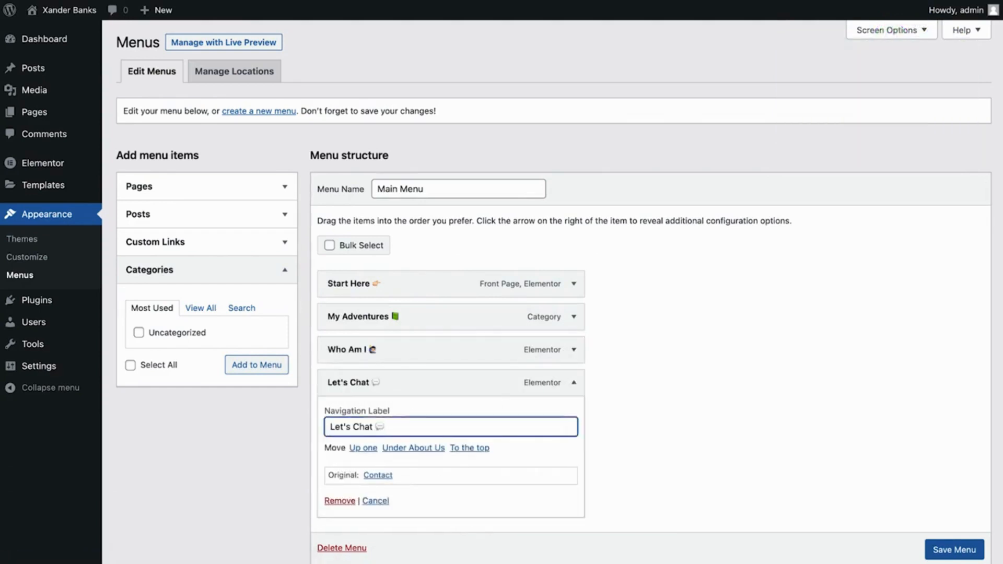
{"action": "left_click", "coordinate": [946, 555]}
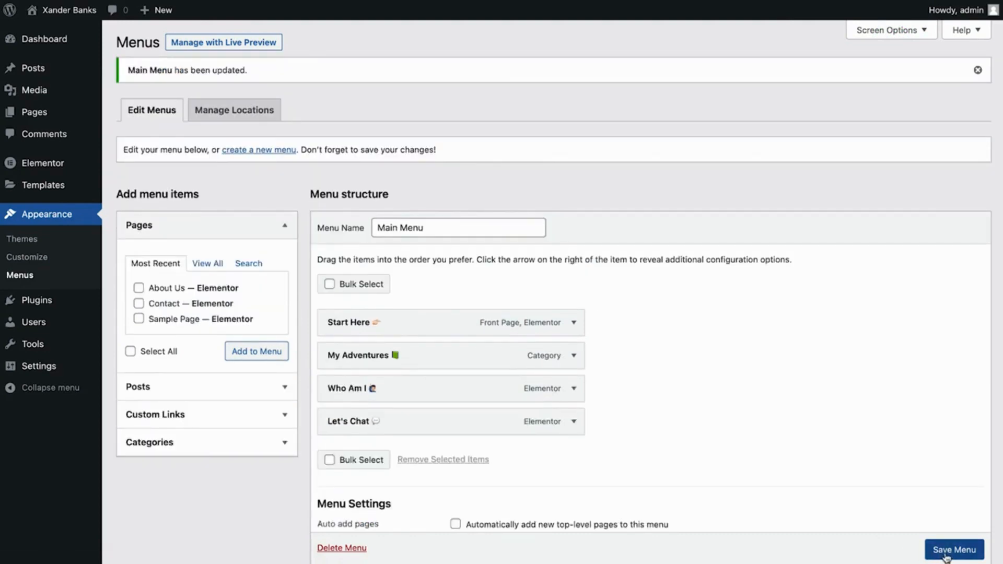
Rename the About Us page "Who Am I" and set its slug to "who-am-i"
{"action": "left_click", "coordinate": [57, 116]}
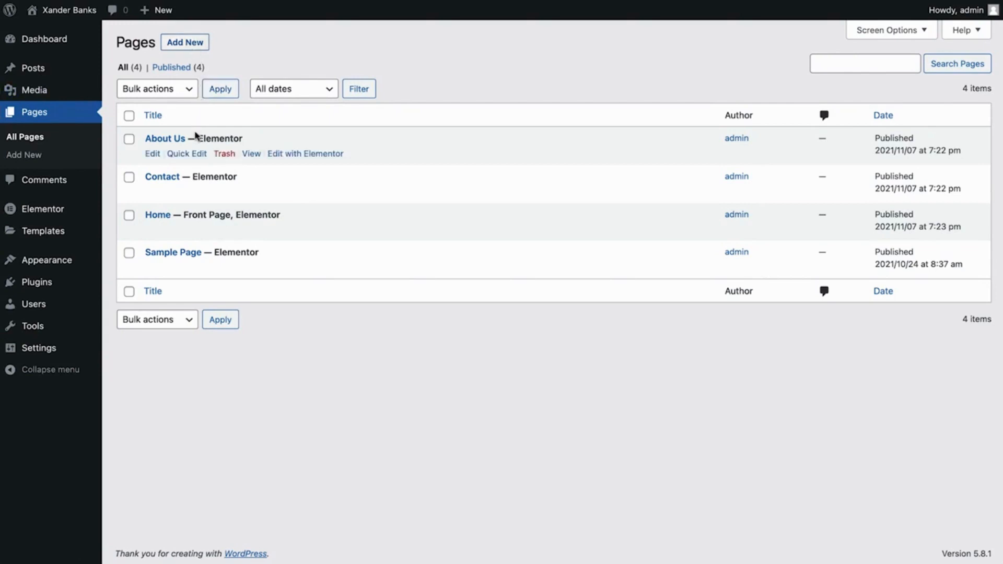
{"action": "left_click", "coordinate": [188, 154]}
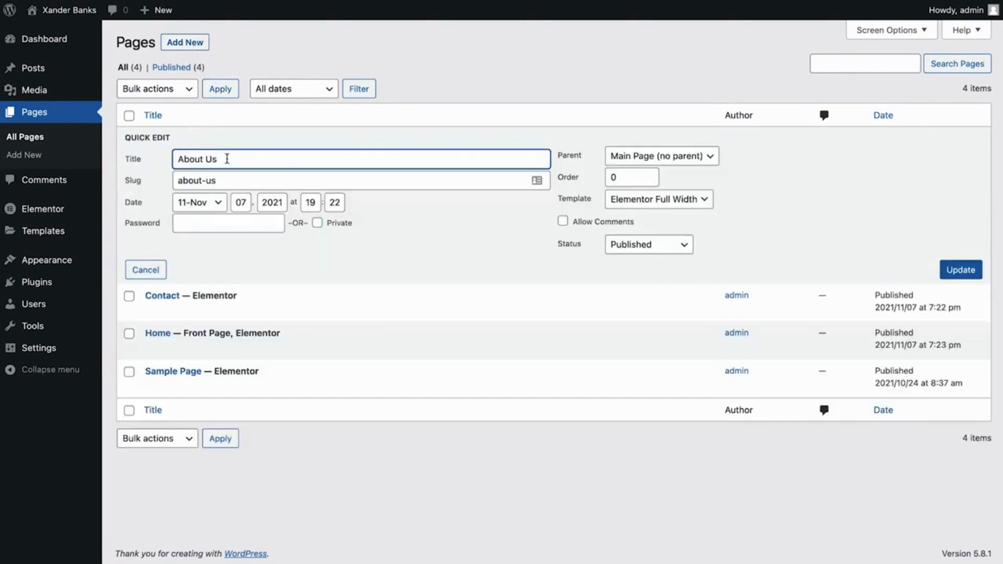
{"action": "left_click_drag", "start_coordinate": [228, 159], "coordinate": [176, 159]}
{"action": "type", "text": "Who Am I"}
{"action": "key", "text": "Tab"}
{"action": "type", "text": "w"}
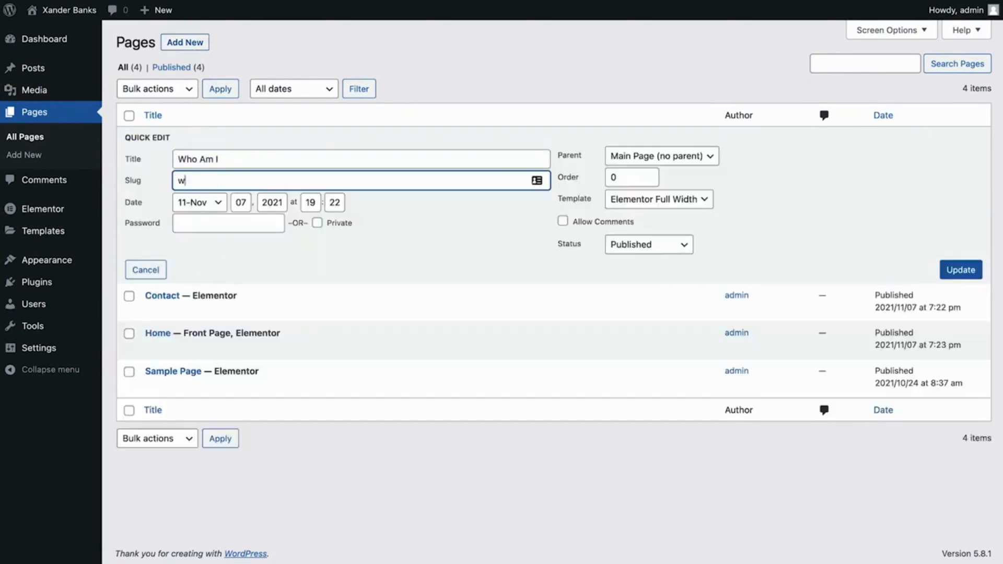
{"action": "type", "text": "ho-am-i"}
{"action": "left_click", "coordinate": [953, 277]}
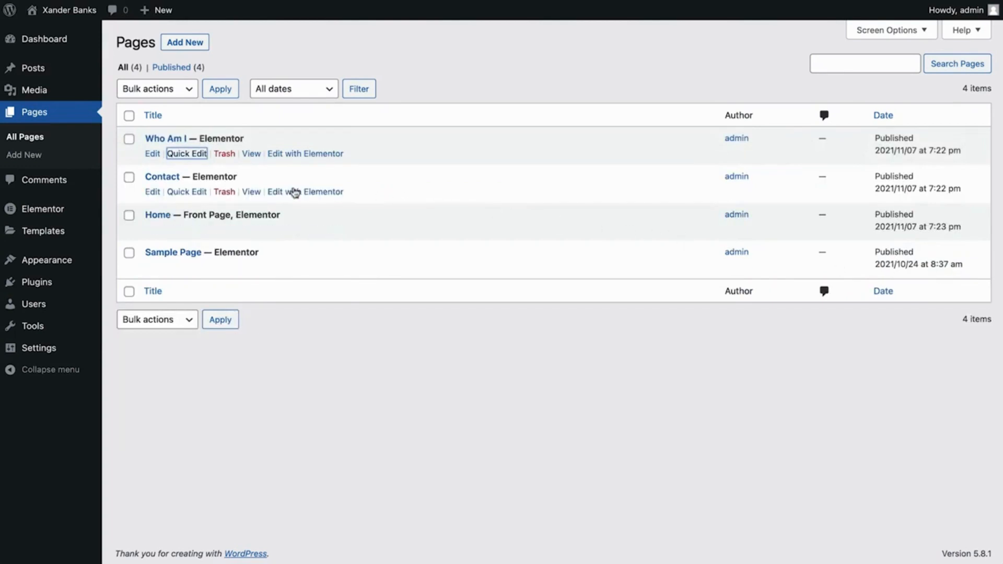
Rename the Contact page "Let's talk" and set its slug to "lets-talk"
{"action": "left_click", "coordinate": [190, 191]}
{"action": "double_click", "coordinate": [189, 191]}
{"action": "type", "text": "Let"}
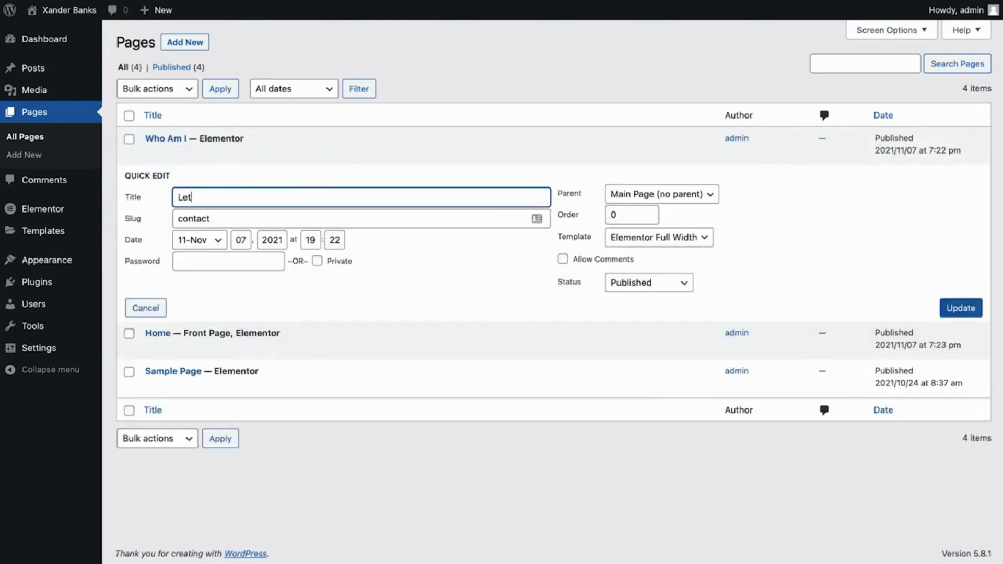
{"action": "type", "text": "'s talk"}
{"action": "key", "text": "Tab"}
{"action": "type", "text": "lets-talk"}
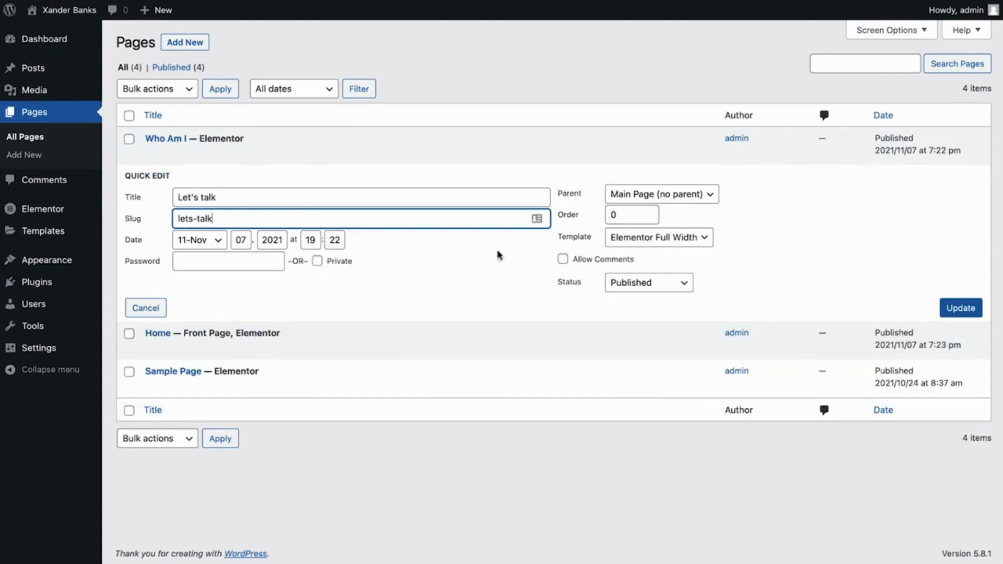
{"action": "left_click", "coordinate": [955, 309]}
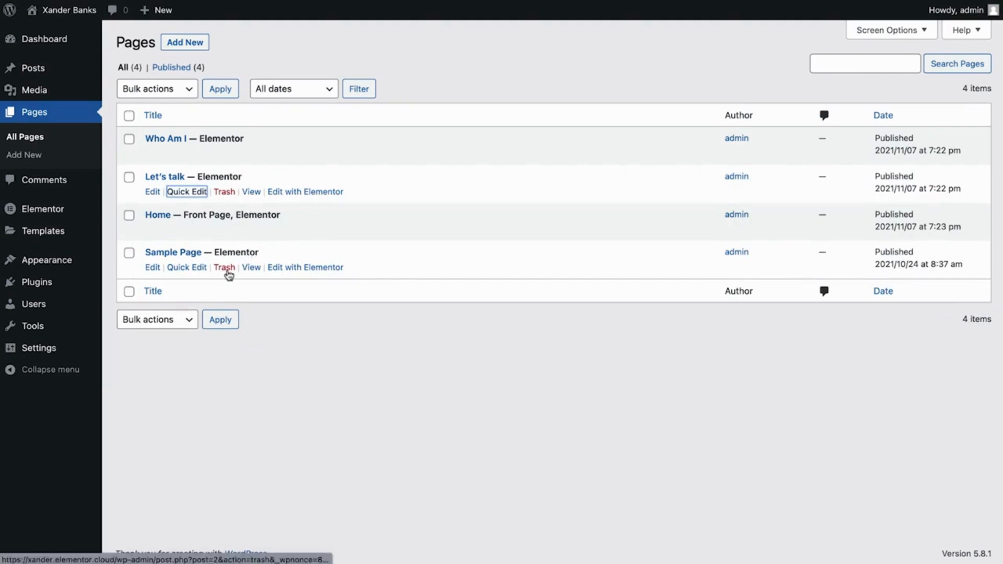
Move the Sample Page to the trash
{"action": "left_click", "coordinate": [224, 268]}
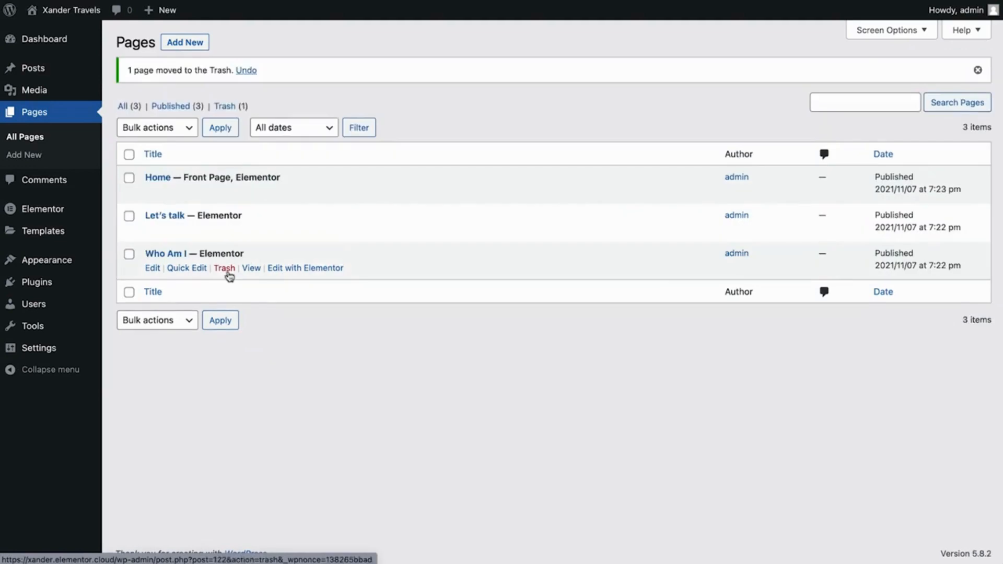
Select all remaining pages and look at the available bulk actions without applying one
{"action": "left_click", "coordinate": [126, 158]}
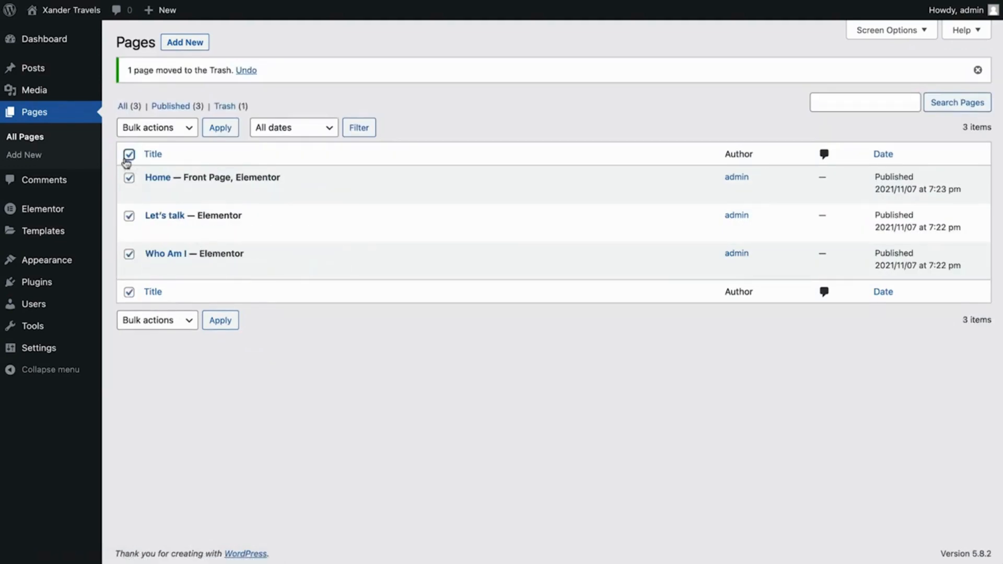
{"action": "left_click", "coordinate": [178, 131]}
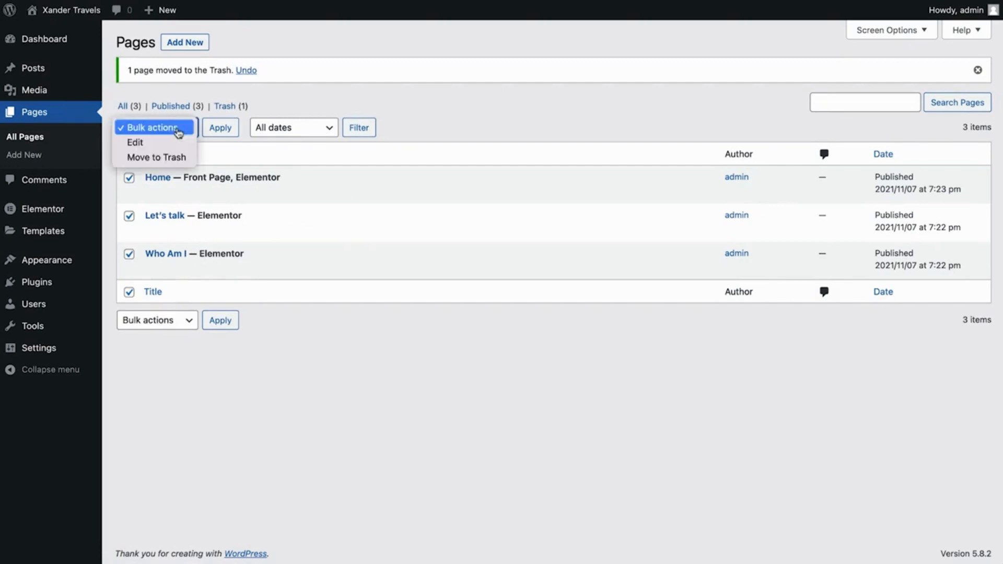
{"action": "left_click", "coordinate": [179, 131]}
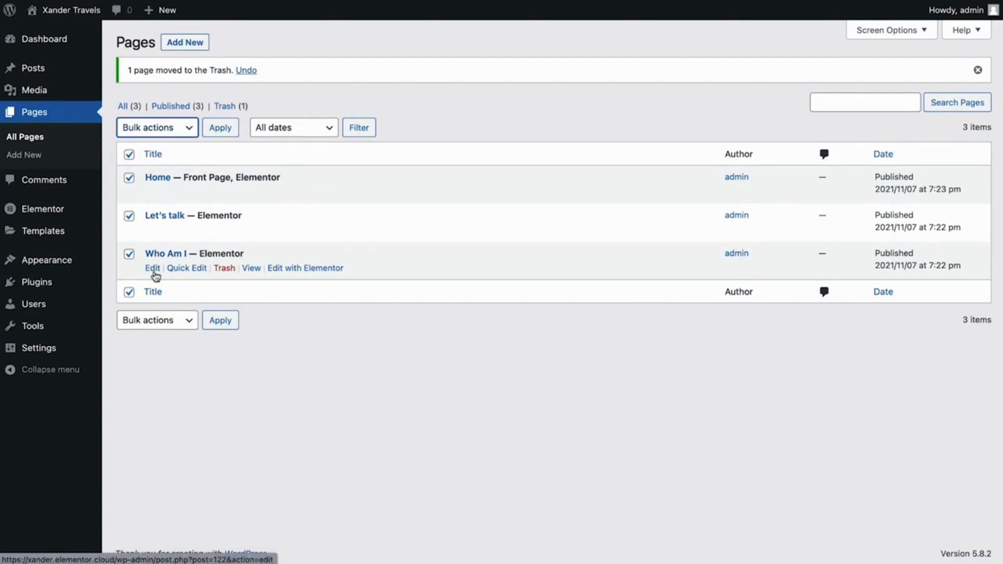
Upload Forest.jpg as the Who Am I page's featured image and return to the pages list
{"action": "left_click", "coordinate": [153, 268]}
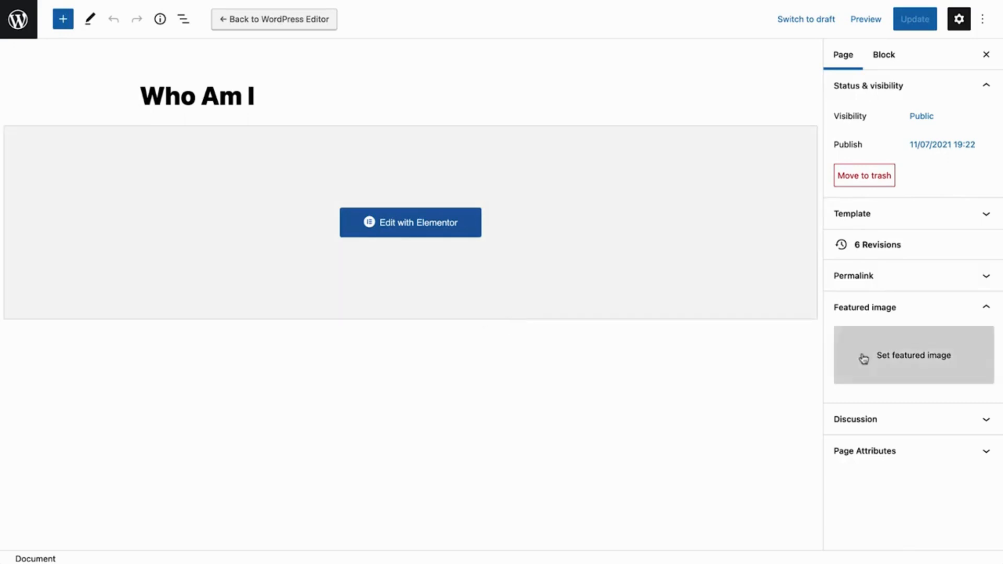
{"action": "left_click", "coordinate": [864, 359]}
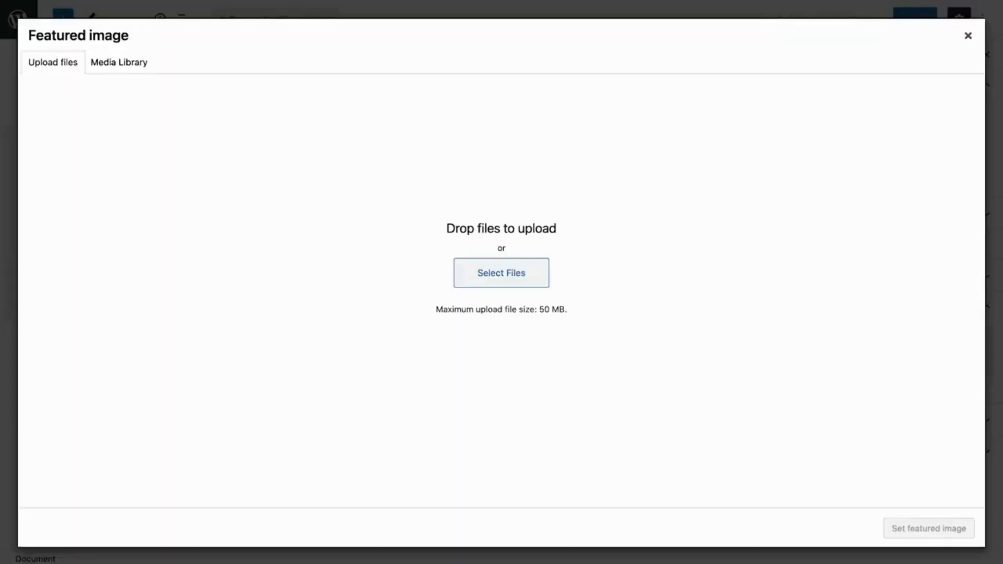
{"action": "left_click_drag", "start_coordinate": [3, 272], "coordinate": [127, 271]}
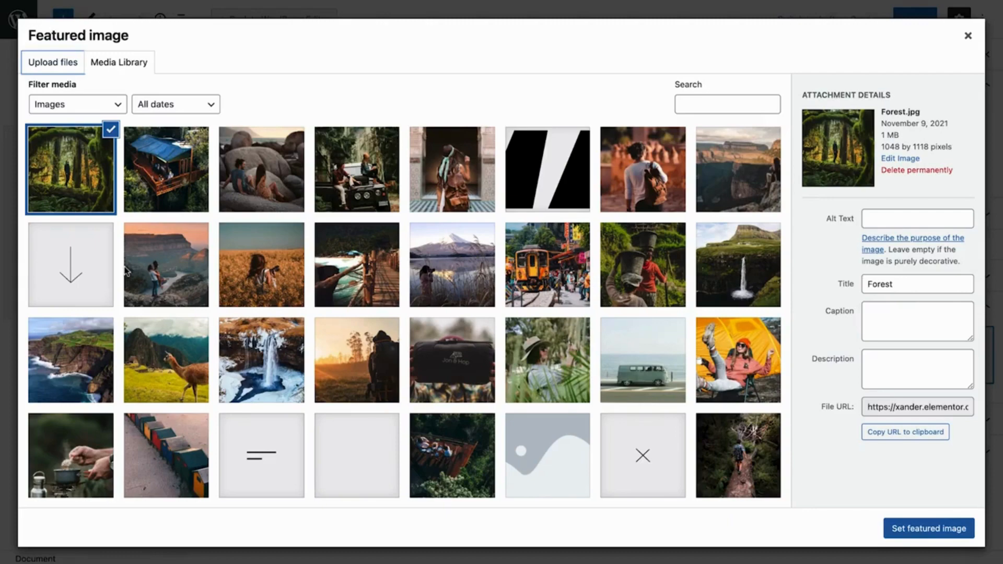
{"action": "left_click", "coordinate": [920, 530]}
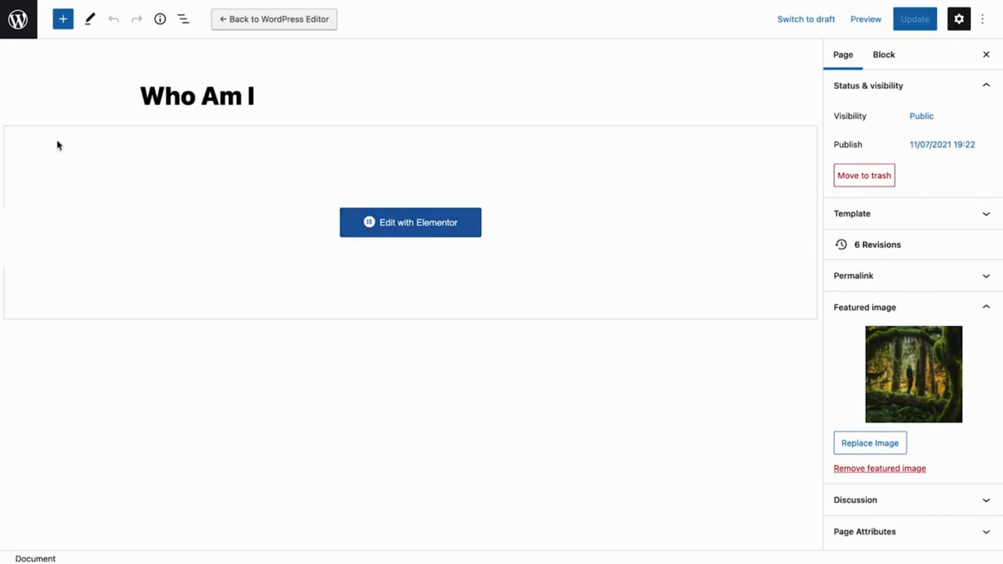
{"action": "left_click", "coordinate": [26, 37]}
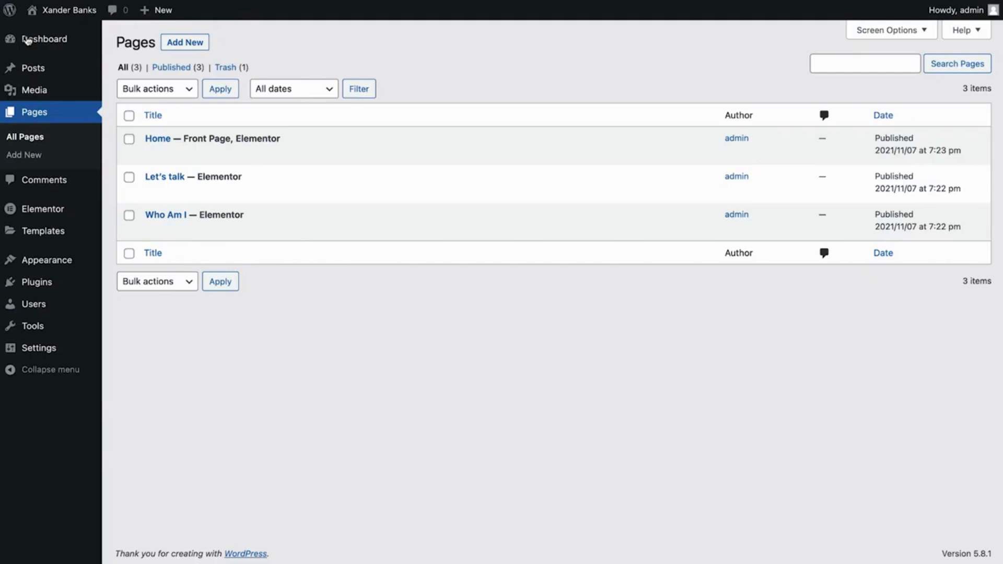
Look over the list of blog posts and the site's global parts in the Theme Builder
{"action": "left_click", "coordinate": [42, 71]}
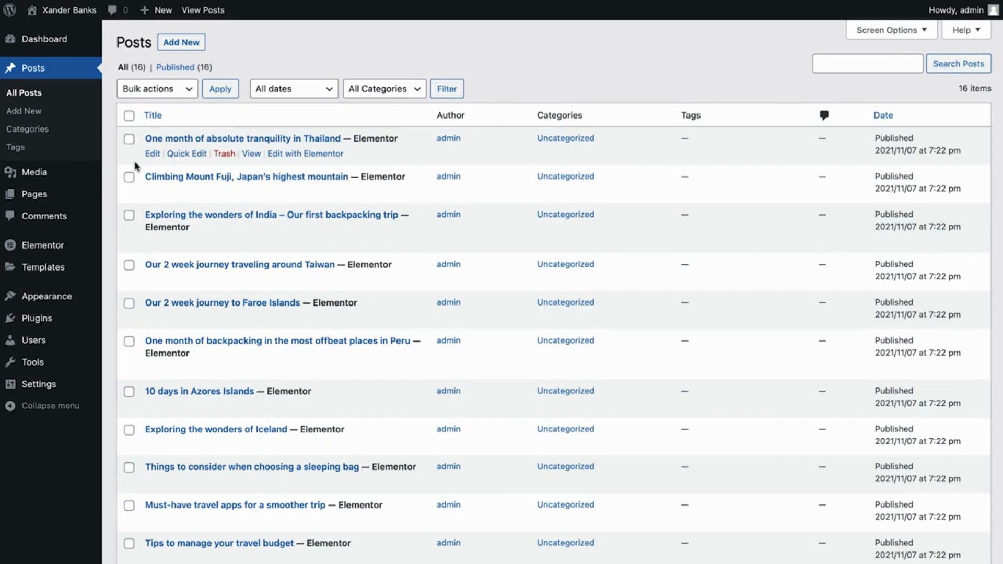
{"action": "mouse_move", "coordinate": [77, 269]}
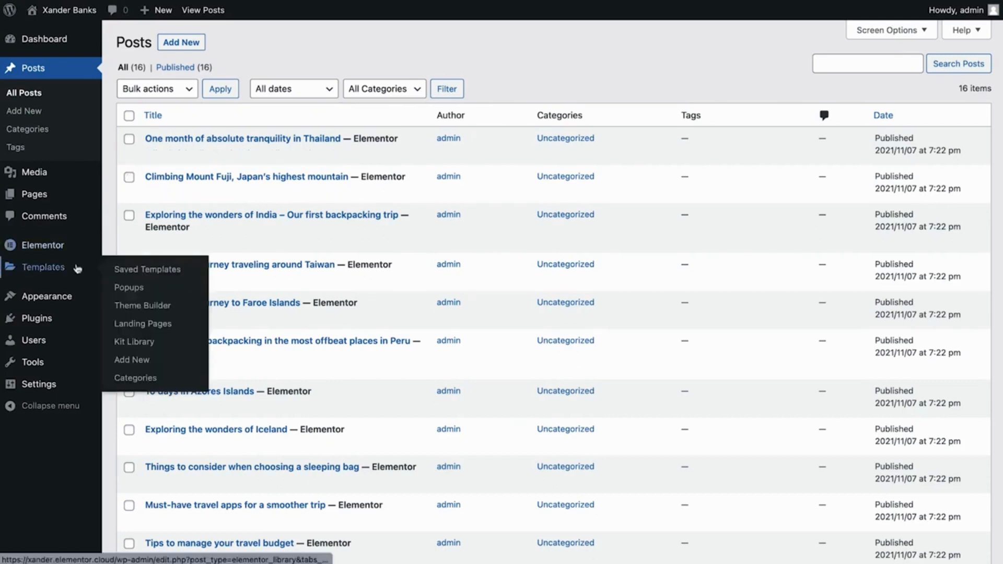
{"action": "left_click", "coordinate": [130, 308]}
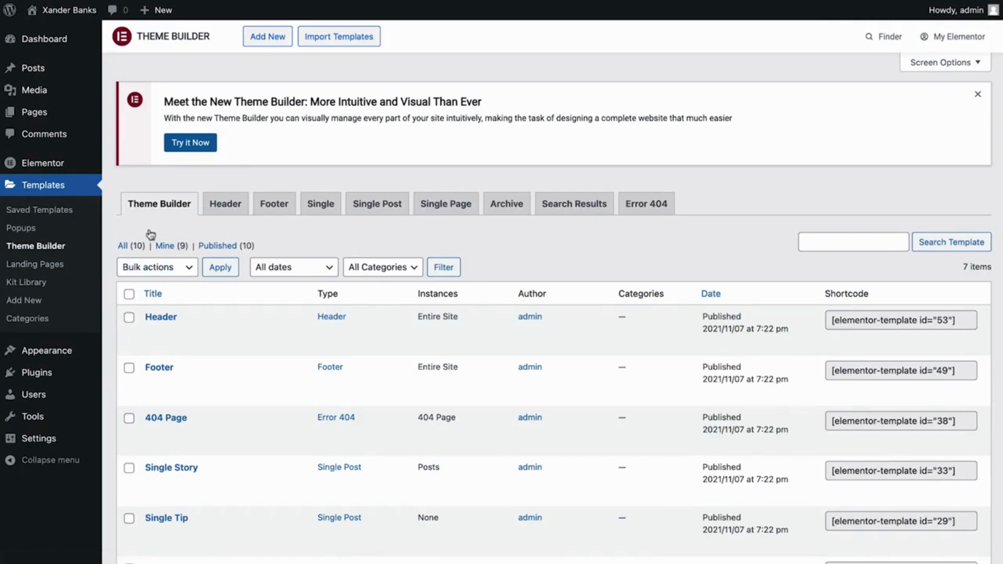
{"action": "left_click", "coordinate": [176, 151]}
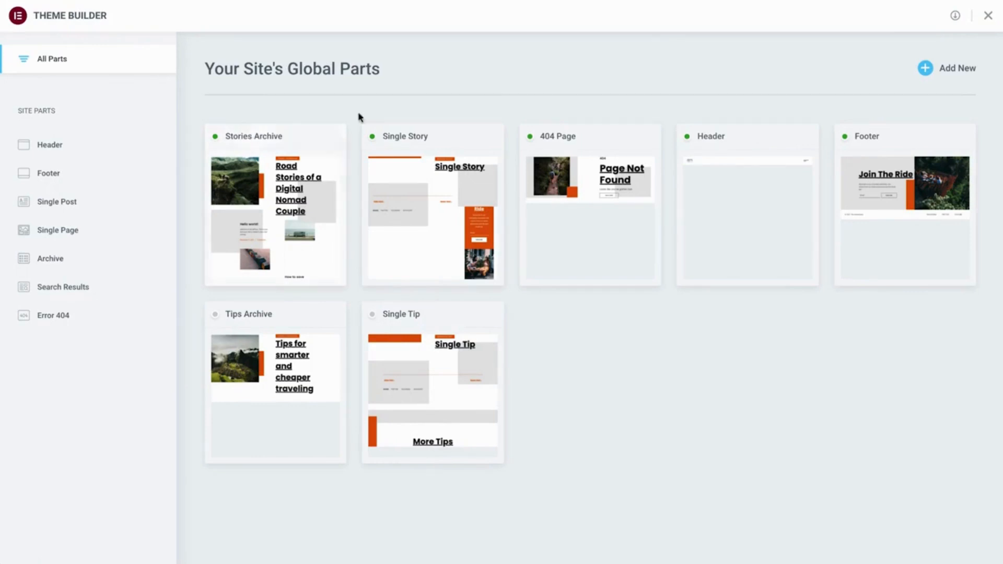
{"action": "left_click", "coordinate": [987, 20]}
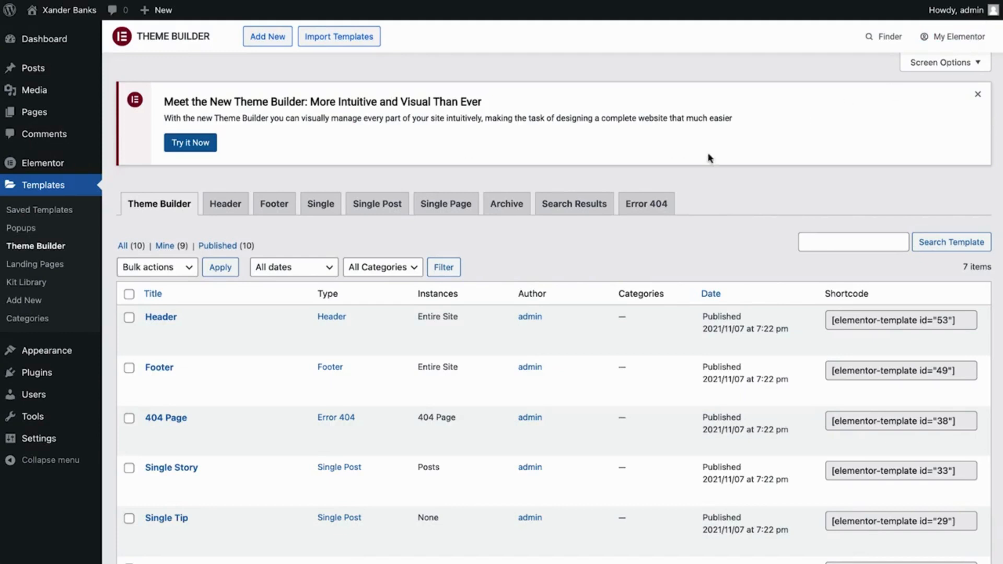
Check the homepage display options in the Reading settings
{"action": "mouse_move", "coordinate": [43, 437]}
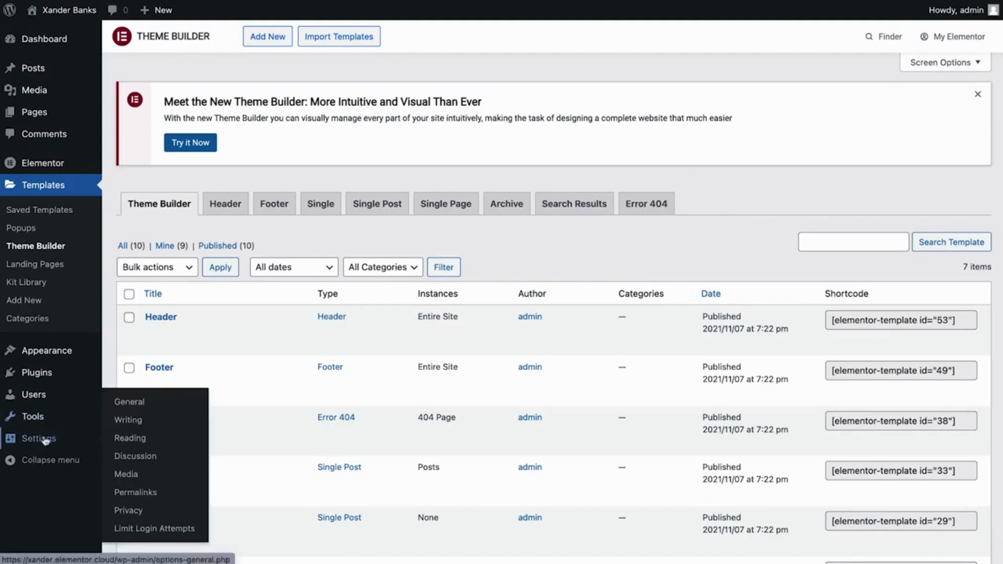
{"action": "left_click", "coordinate": [127, 439]}
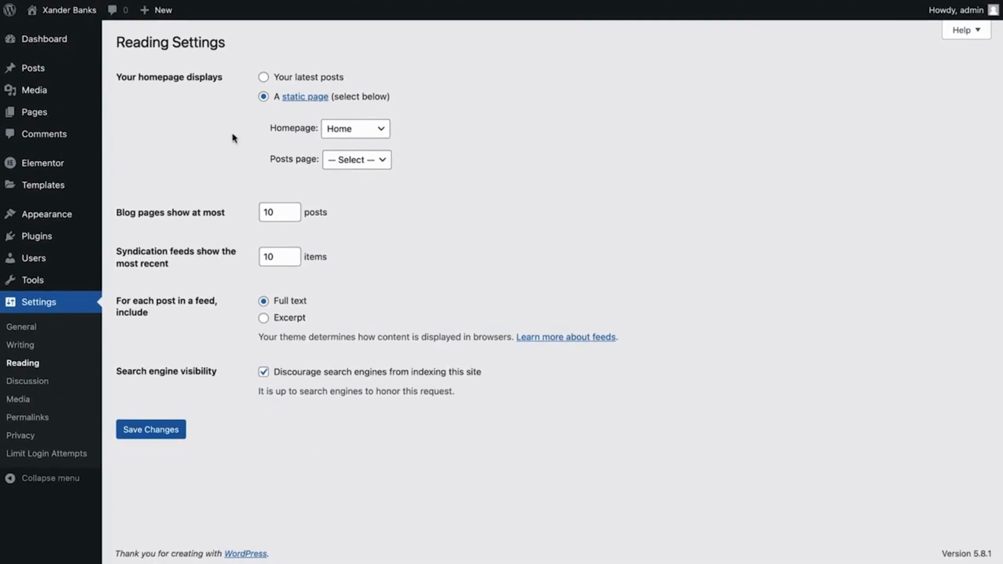
Open the Home page for editing in Elementor
{"action": "left_click", "coordinate": [67, 118]}
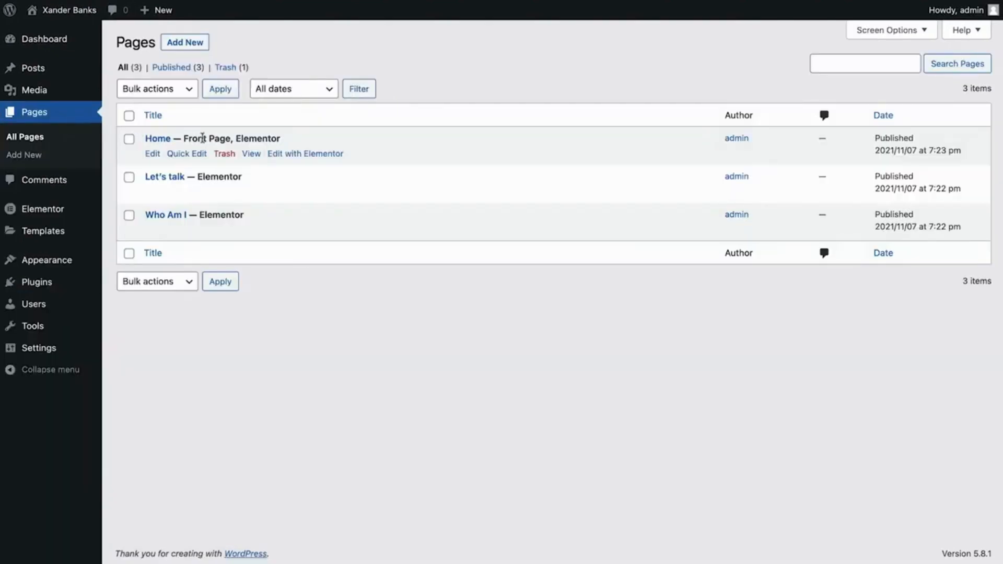
{"action": "left_click", "coordinate": [306, 155]}
{"action": "scroll", "coordinate": [307, 154], "scroll_direction": "down", "scroll_amount": 9}
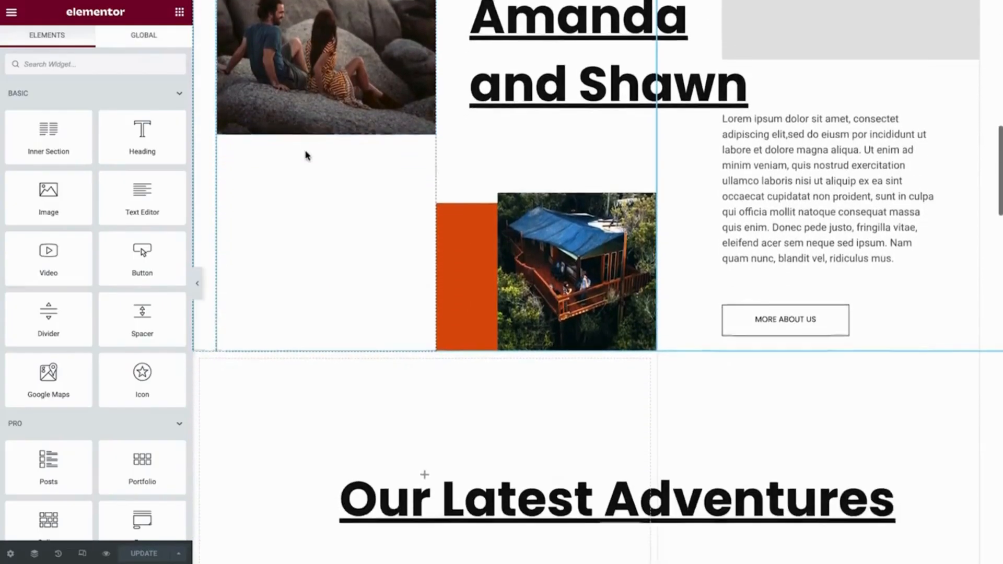